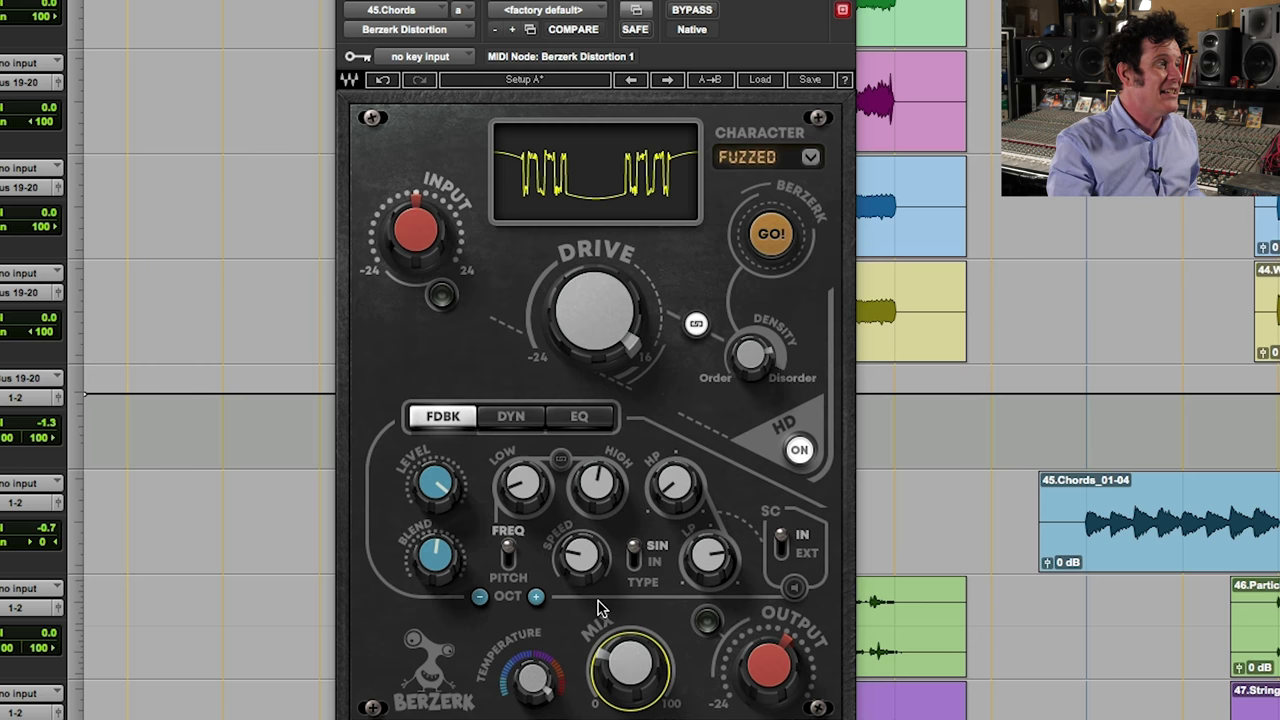
In the Chords track's Berzerk feedback section, set Speed to 75.2, modulation Type to IN and Blend to 58.3
{"action": "left_click_drag", "start_coordinate": [597, 573], "coordinate": [597, 533]}
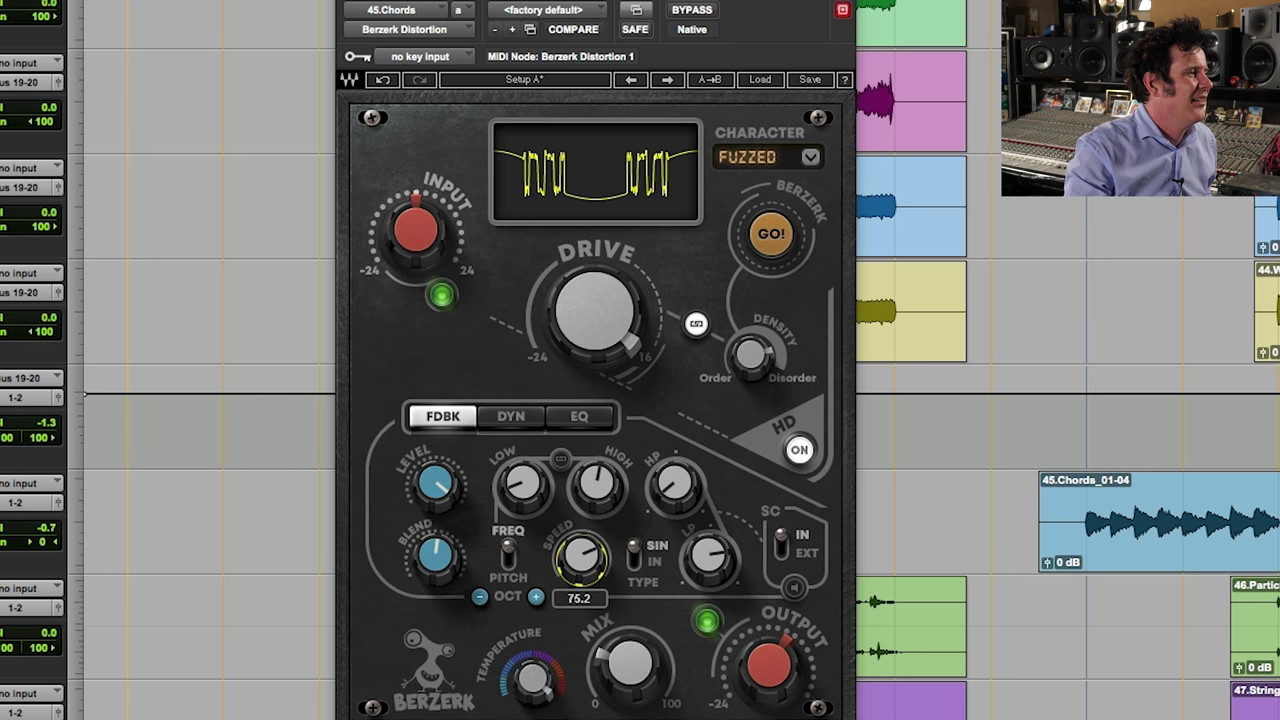
{"action": "left_click", "coordinate": [635, 567]}
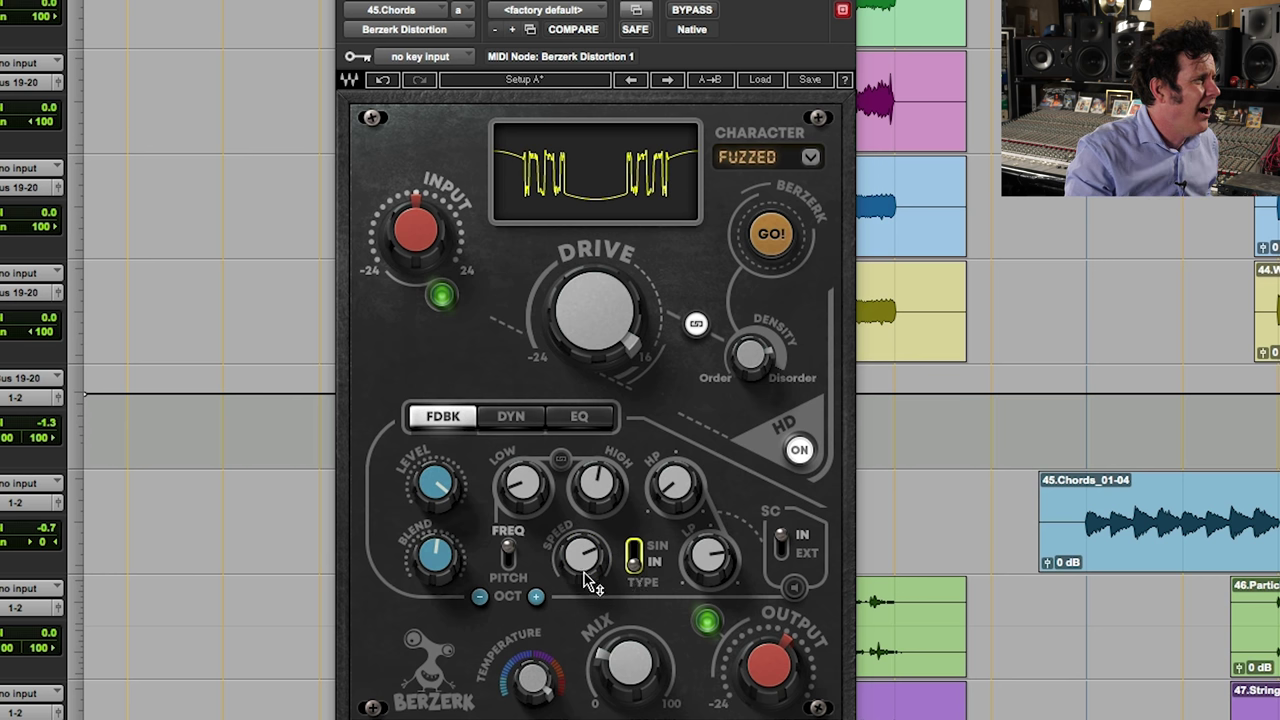
{"action": "left_click_drag", "start_coordinate": [435, 556], "coordinate": [435, 545]}
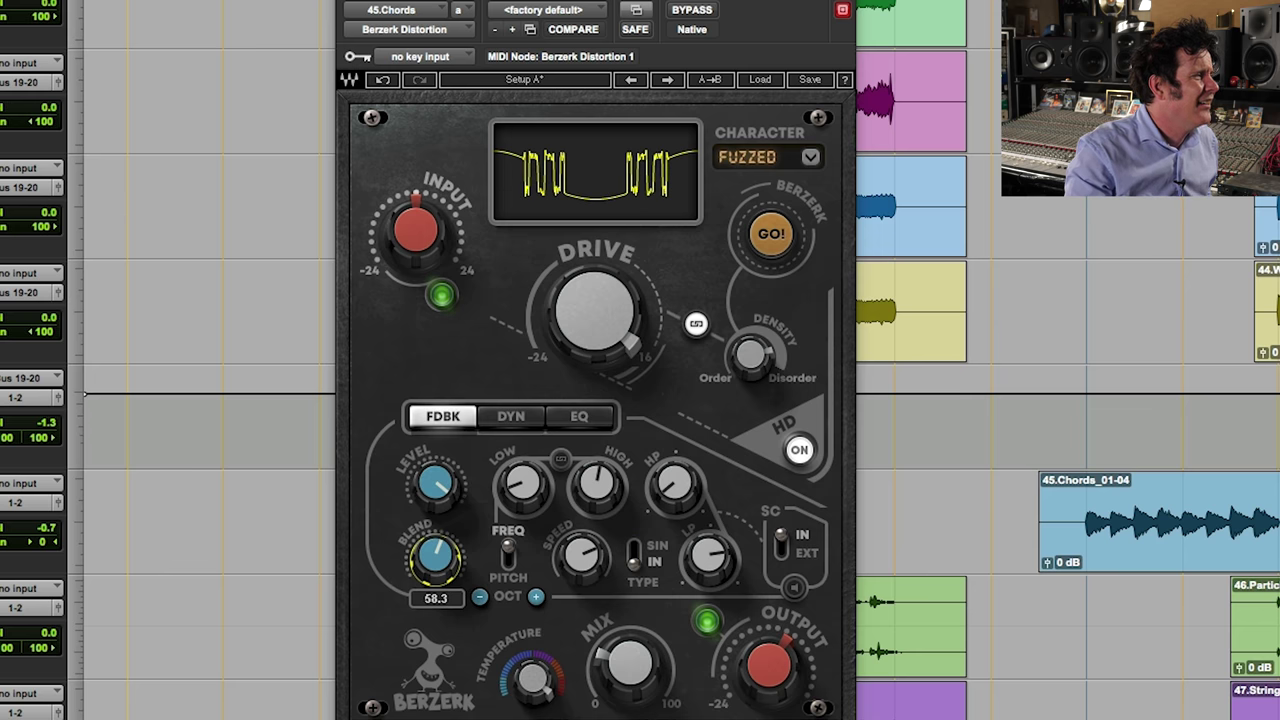
Set the Chords track volume to 0.0 dB and stop playback
{"action": "left_click_drag", "start_coordinate": [40, 527], "coordinate": [35, 520]}
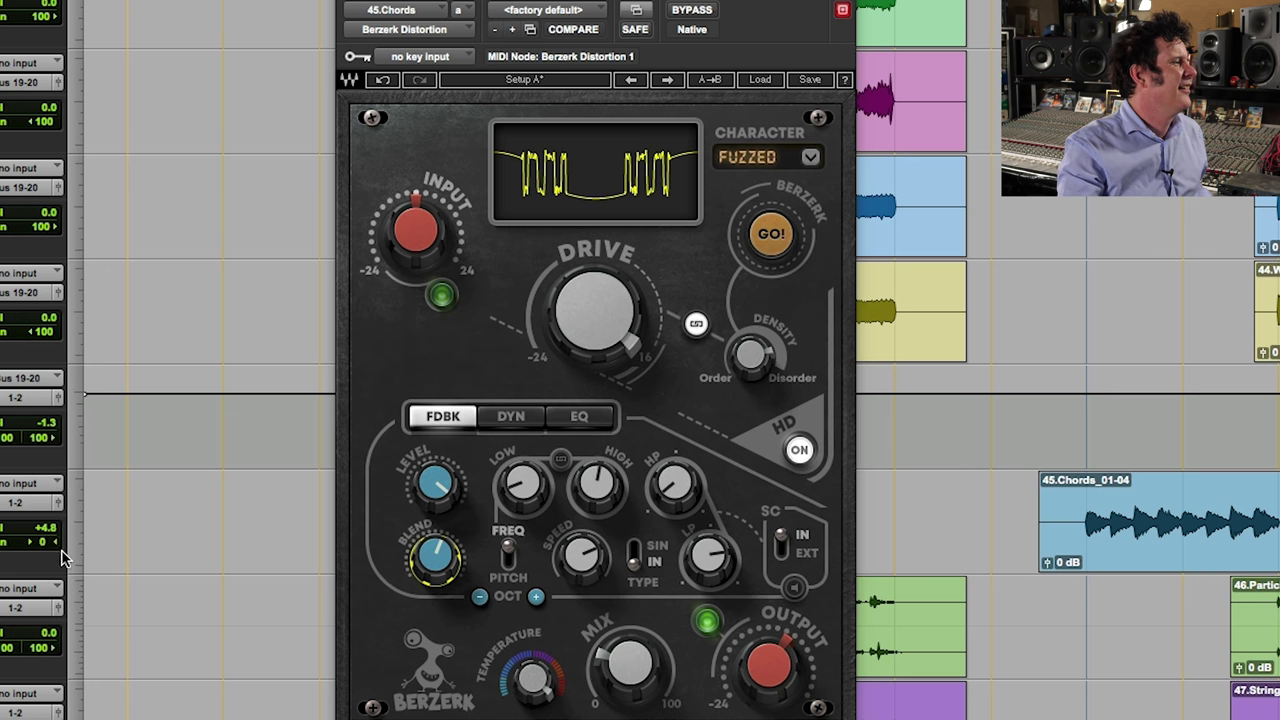
{"action": "left_click_drag", "start_coordinate": [45, 534], "coordinate": [45, 543]}
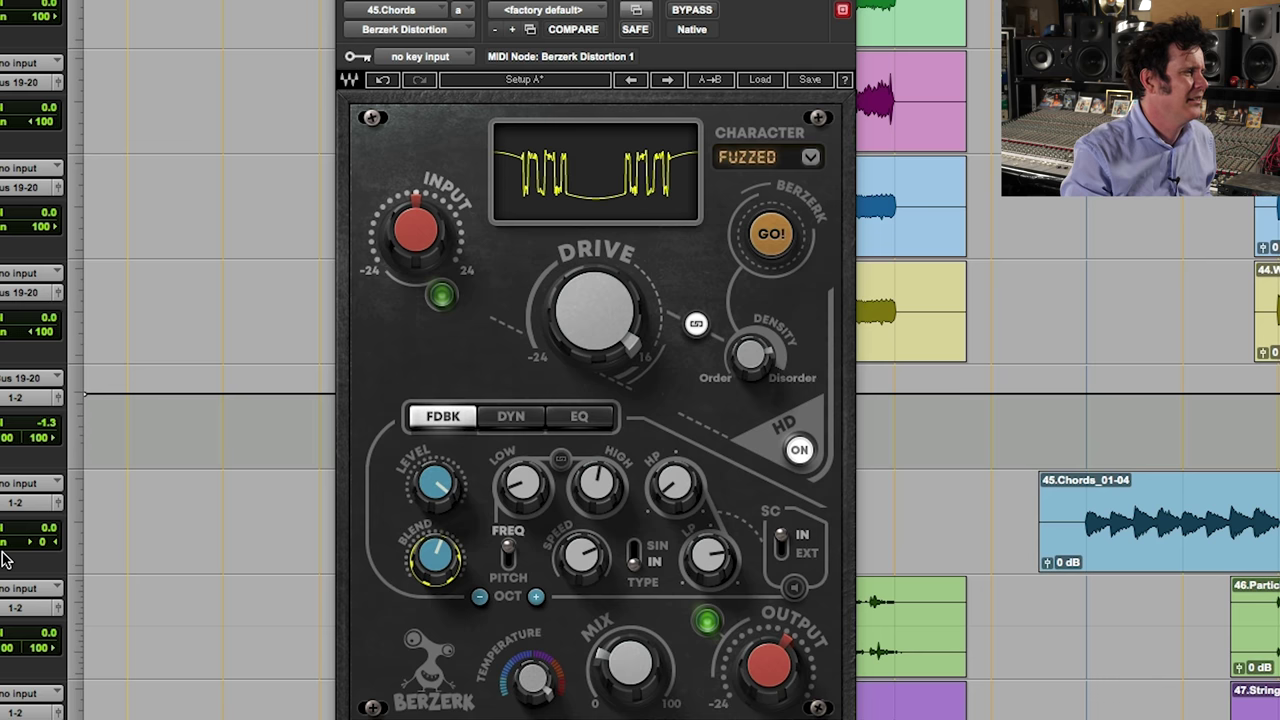
{"action": "key", "text": "space"}
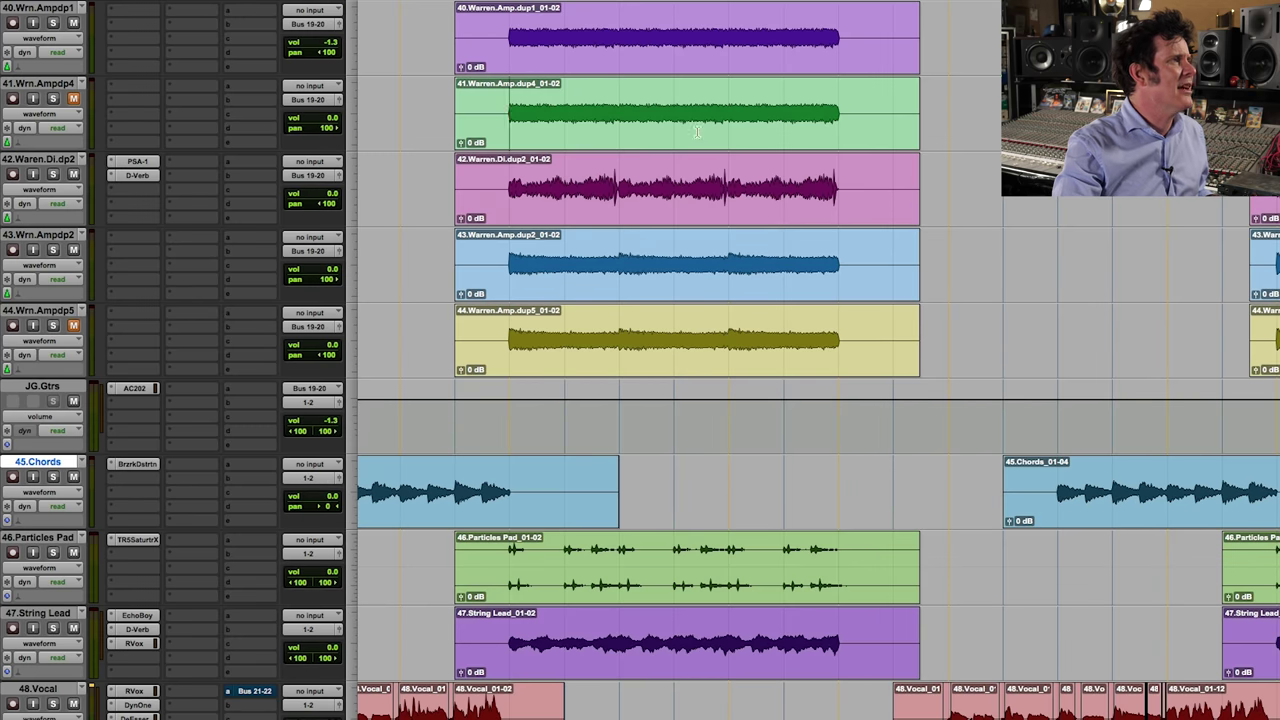
Select the guitar passage across tracks 39 to 43 and play it with track 39 soloed
{"action": "left_click_drag", "start_coordinate": [697, 131], "coordinate": [843, 232]}
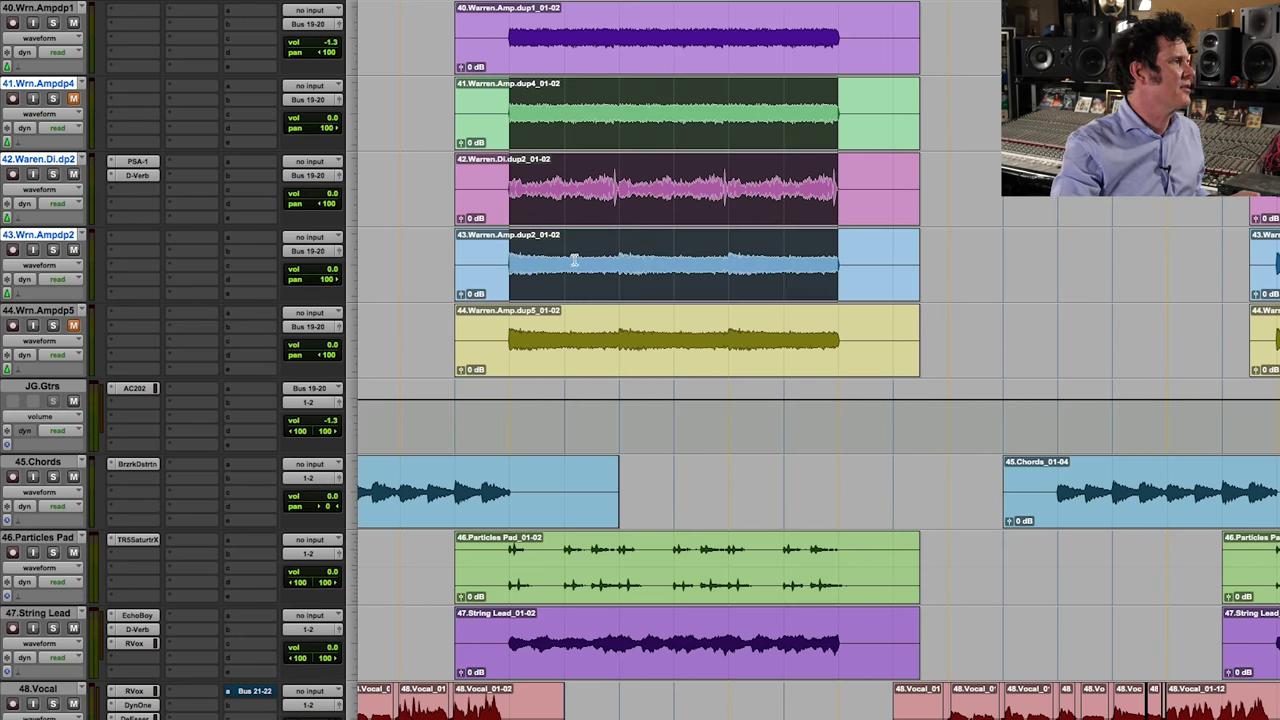
{"action": "scroll", "coordinate": [588, 271], "scroll_direction": "up", "scroll_amount": 5}
{"action": "left_click", "coordinate": [525, 335], "text": "shift"}
{"action": "left_click", "coordinate": [522, 400], "text": "shift"}
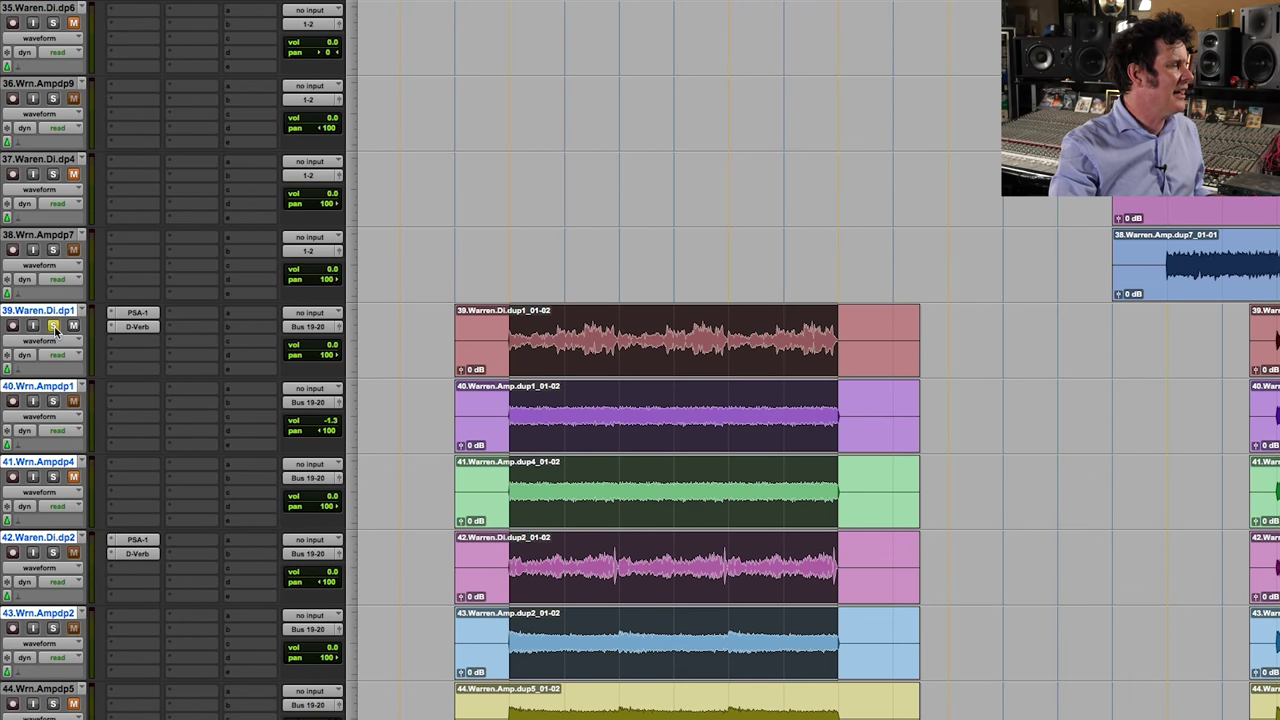
{"action": "key", "text": "space"}
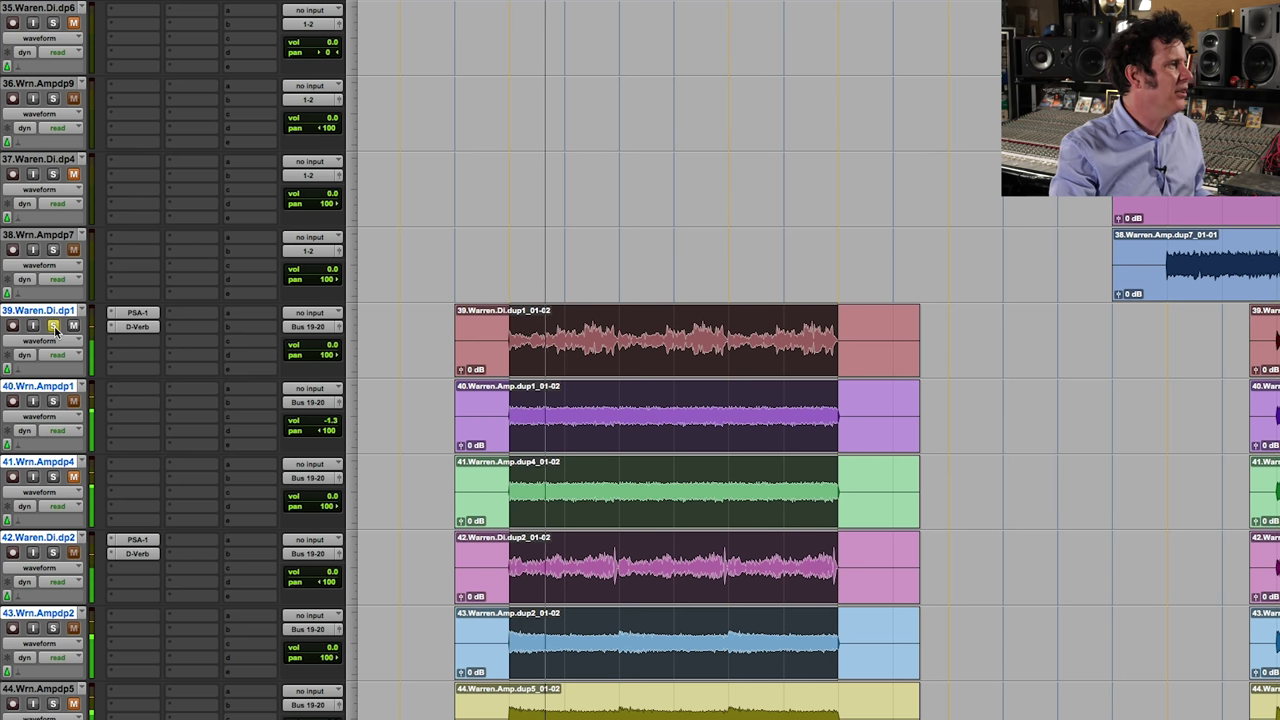
Add guitar tracks 40, 42 and 43 to the solo while the passage plays
{"action": "left_click", "coordinate": [54, 552]}
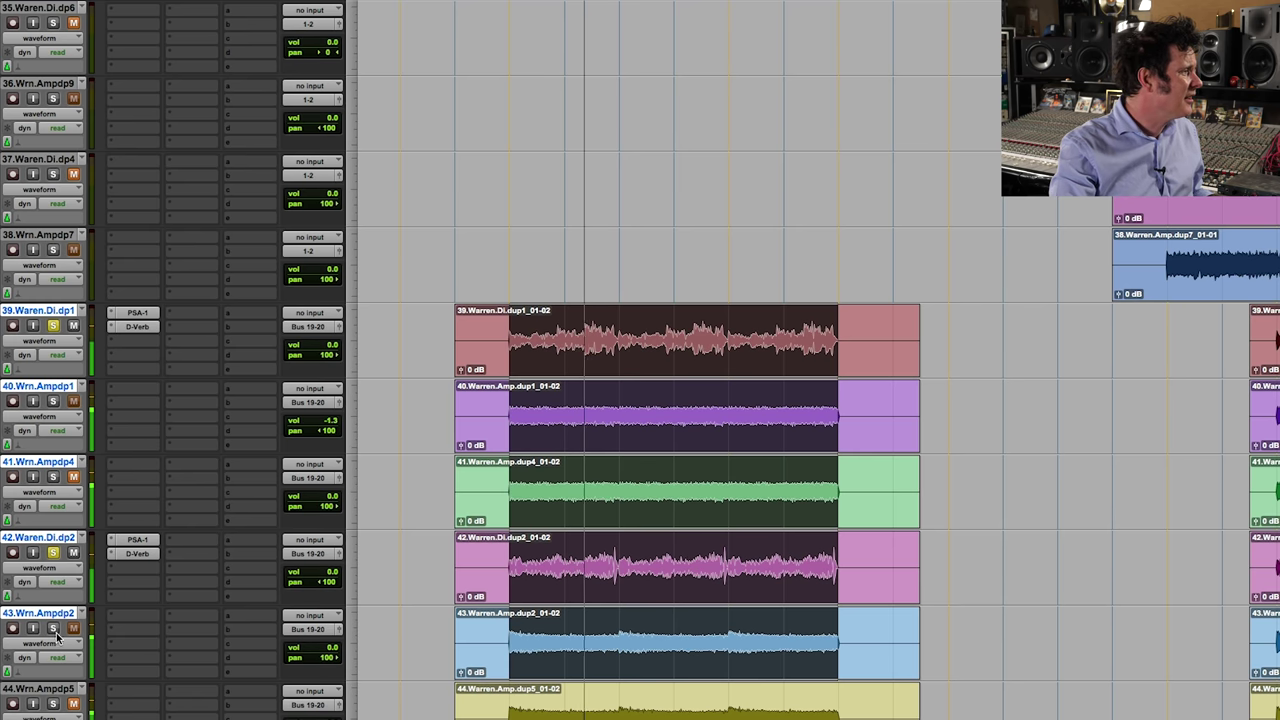
{"action": "left_click", "coordinate": [53, 401]}
{"action": "left_click_drag", "start_coordinate": [495, 418], "coordinate": [1003, 428]}
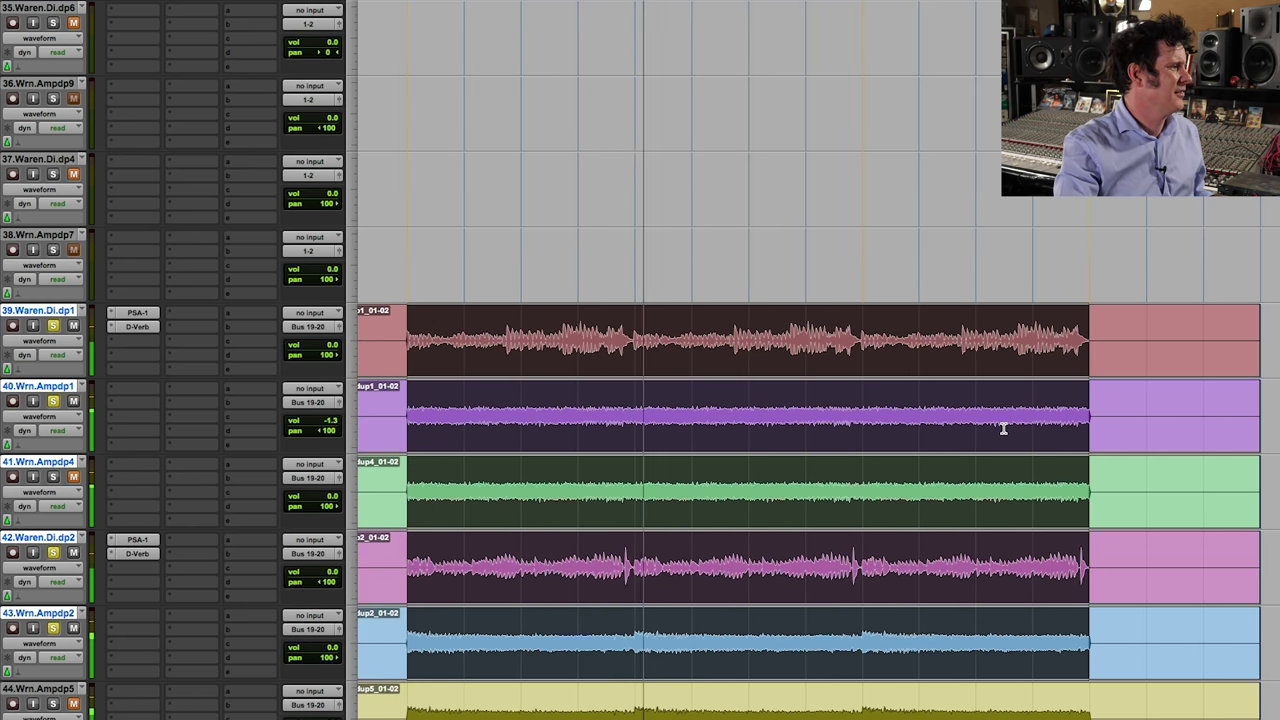
{"action": "scroll", "coordinate": [820, 534], "scroll_direction": "down", "scroll_amount": 4}
{"action": "key", "text": "super+bracketleft"}
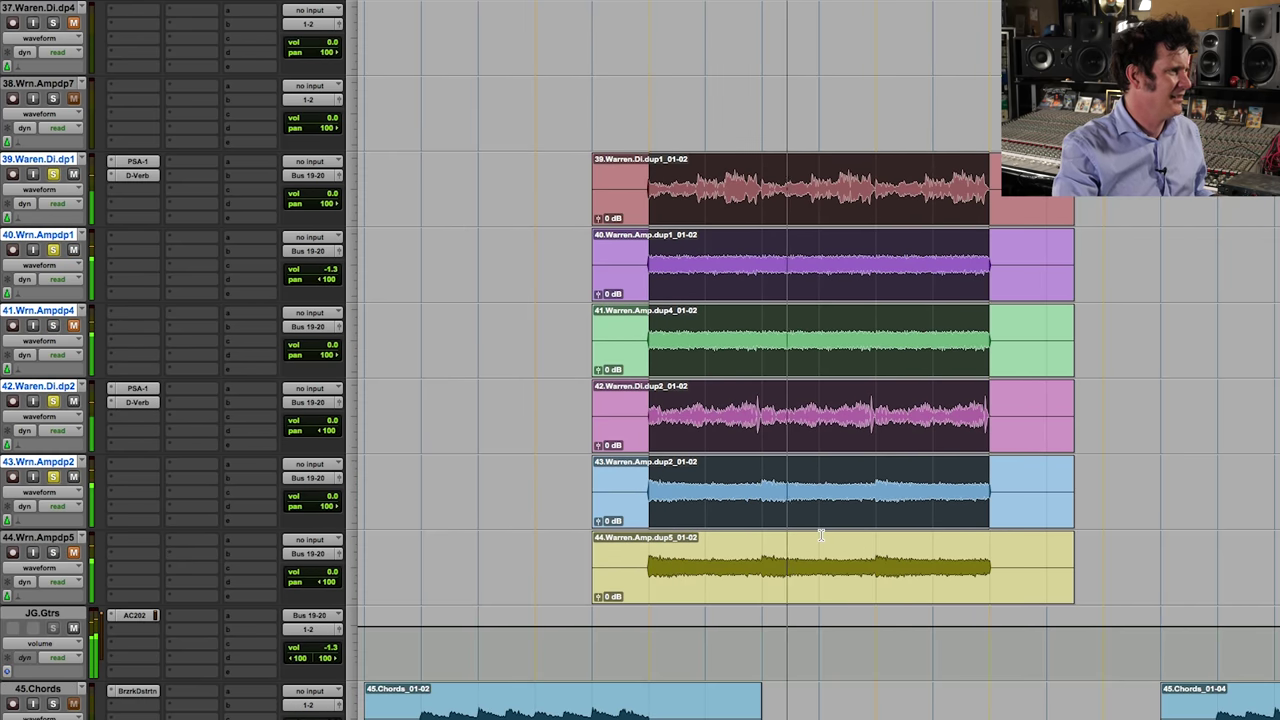
{"action": "key", "text": "super+bracketright"}
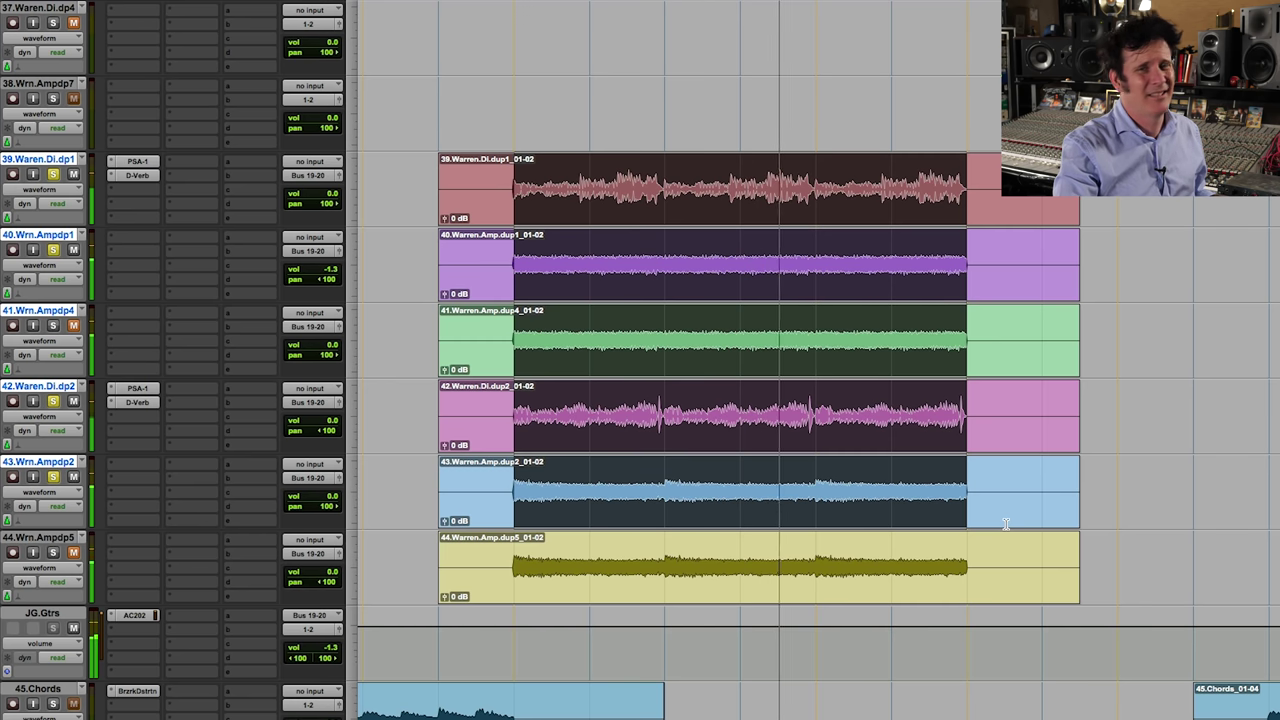
Solo guitar track 44 and insert the Waves Berzerk Distortion plug-in on it
{"action": "left_click", "coordinate": [53, 553]}
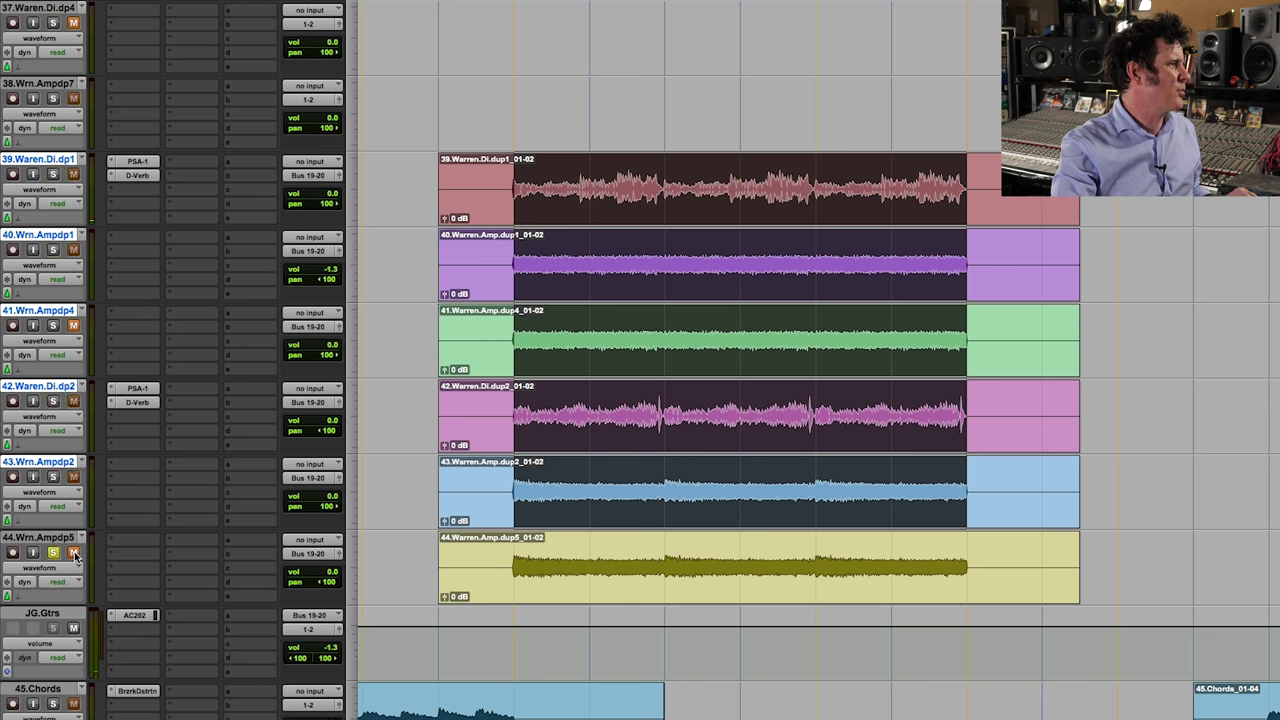
{"action": "left_click", "coordinate": [128, 540]}
{"action": "mouse_move", "coordinate": [150, 540]}
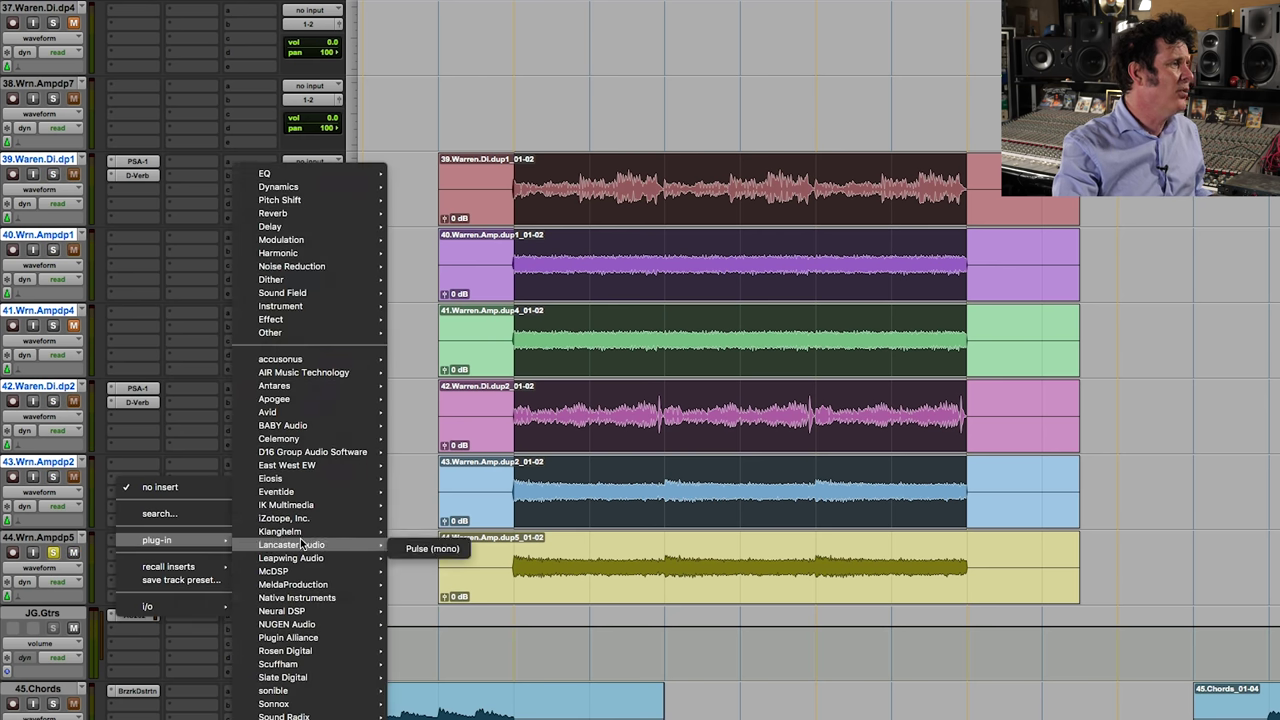
{"action": "mouse_move", "coordinate": [322, 716]}
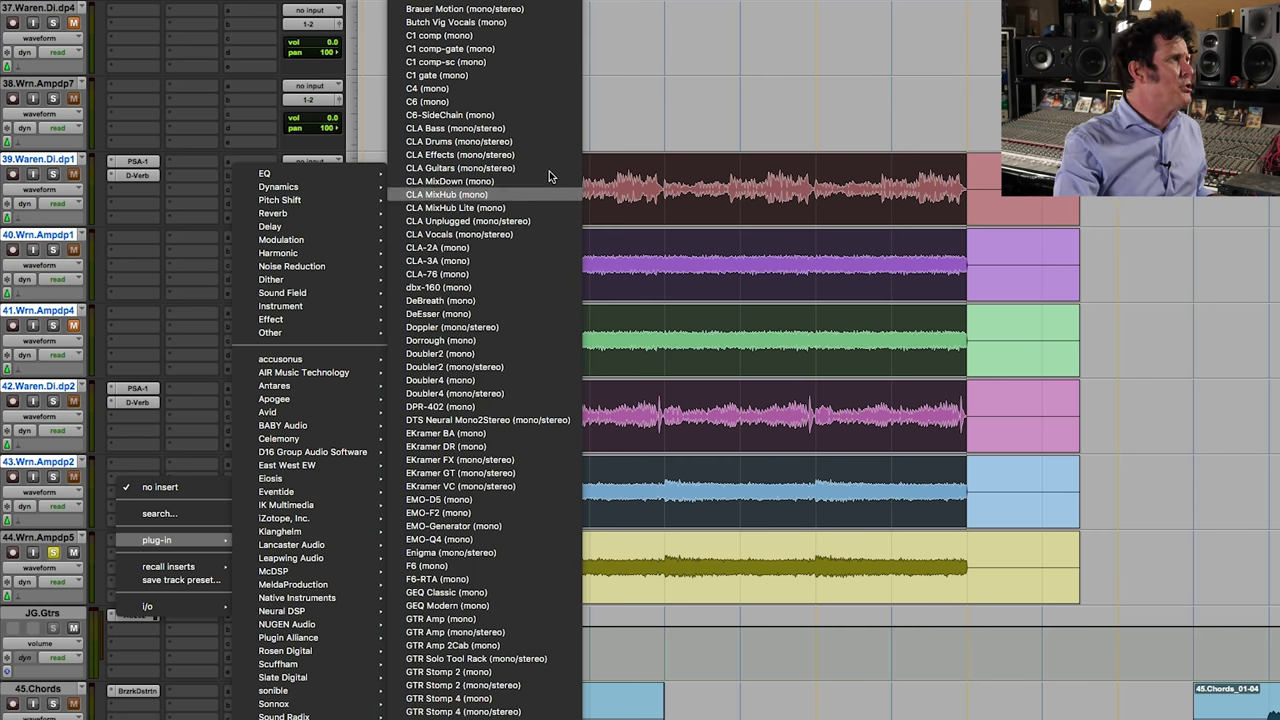
{"action": "left_click", "coordinate": [538, 6]}
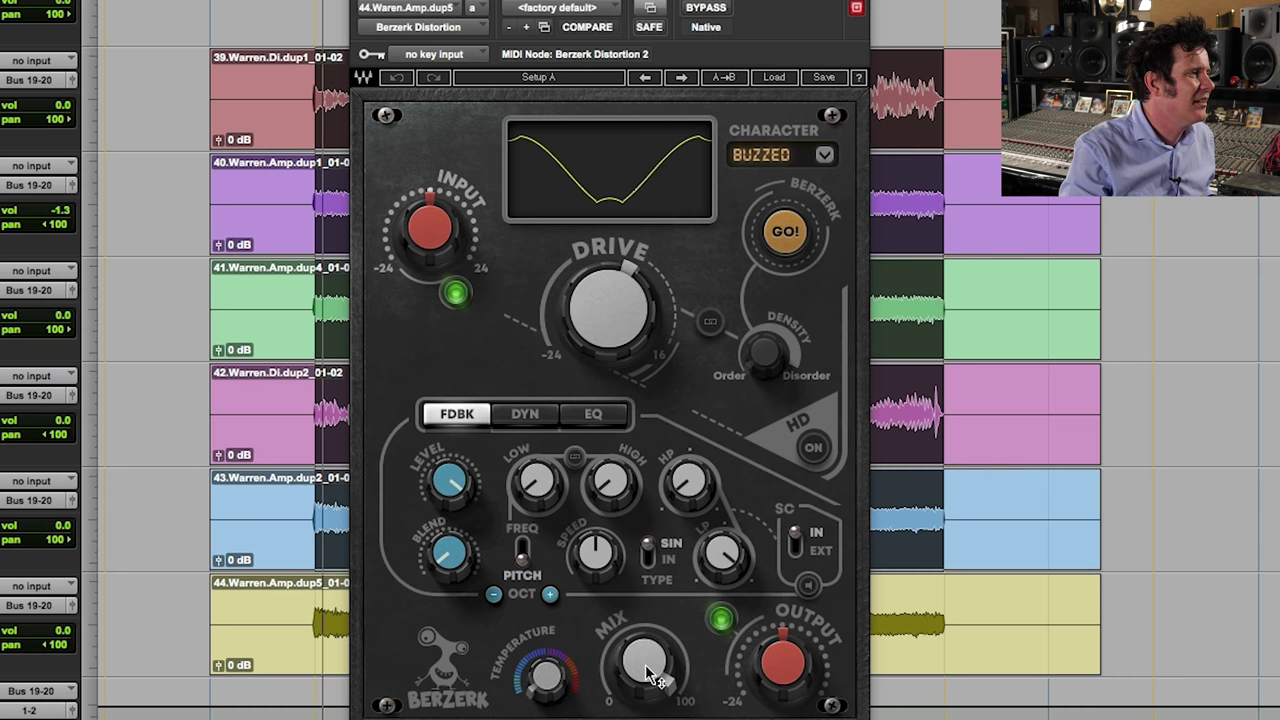
Trigger Berzerk's GO! function, turn on HD and raise Density to 87.5 on track 44
{"action": "left_click", "coordinate": [793, 237]}
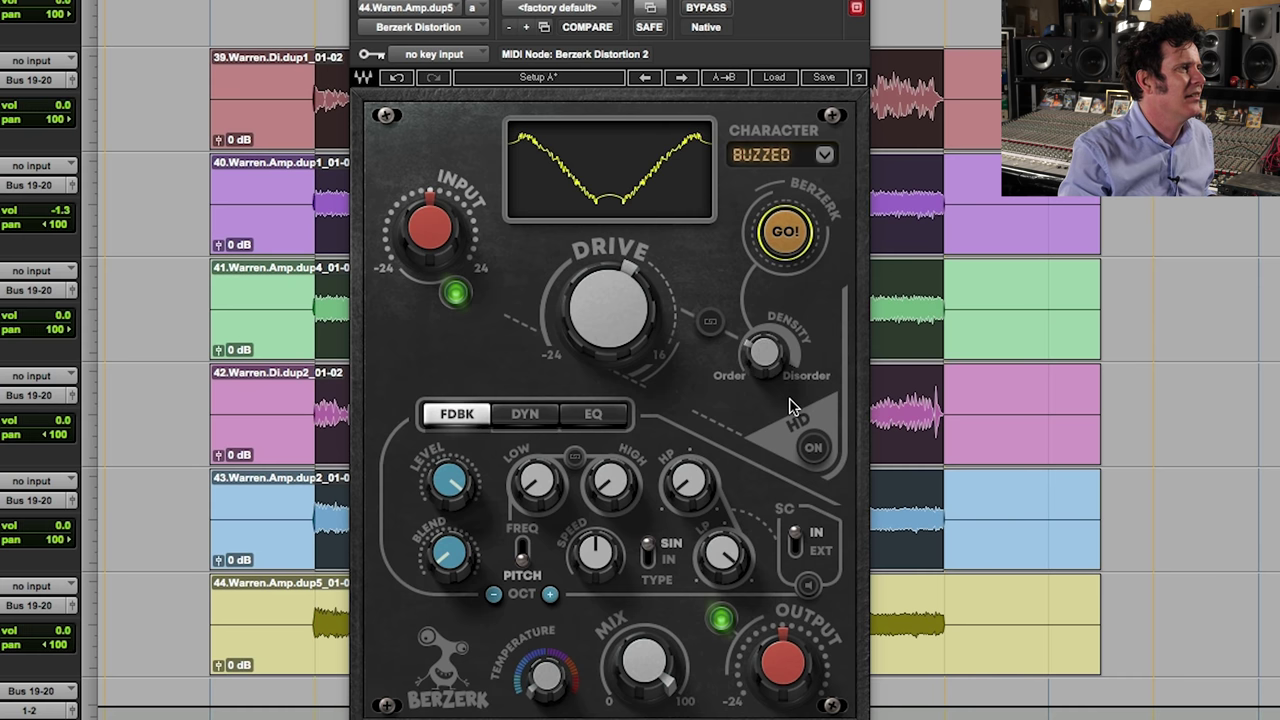
{"action": "mouse_move", "coordinate": [765, 336]}
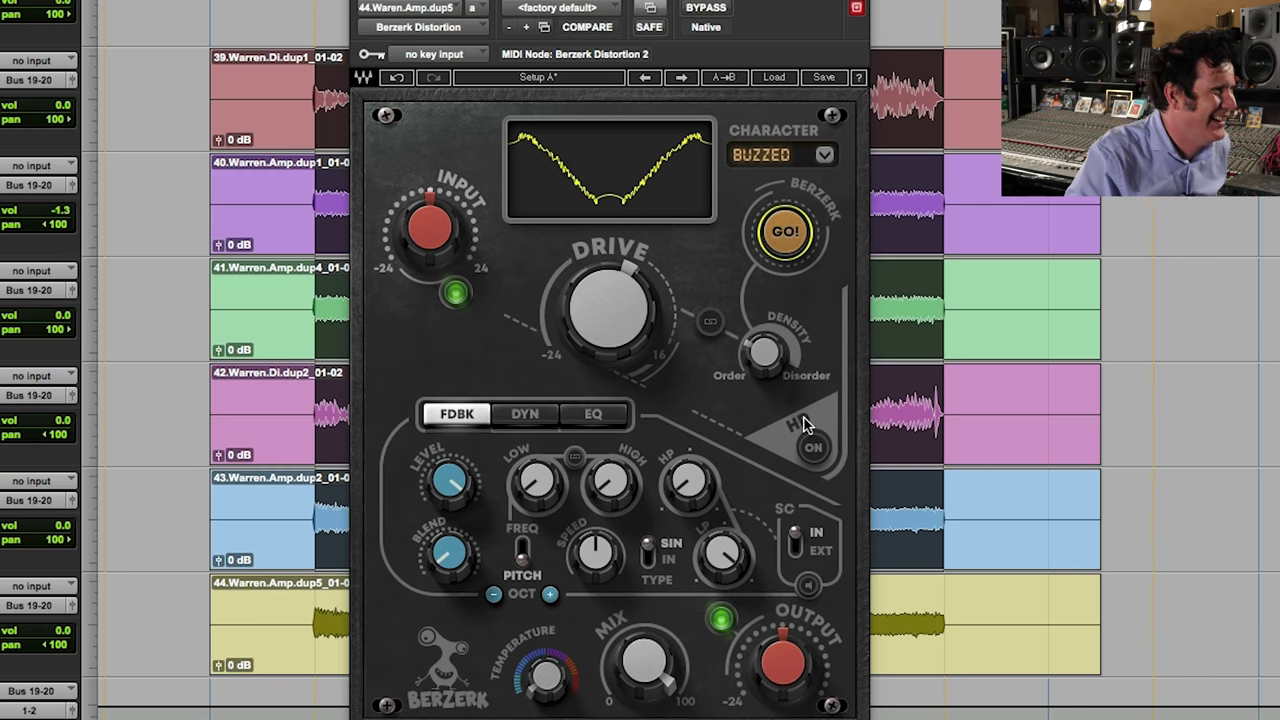
{"action": "left_click", "coordinate": [813, 448]}
{"action": "left_click_drag", "start_coordinate": [765, 368], "coordinate": [765, 302]}
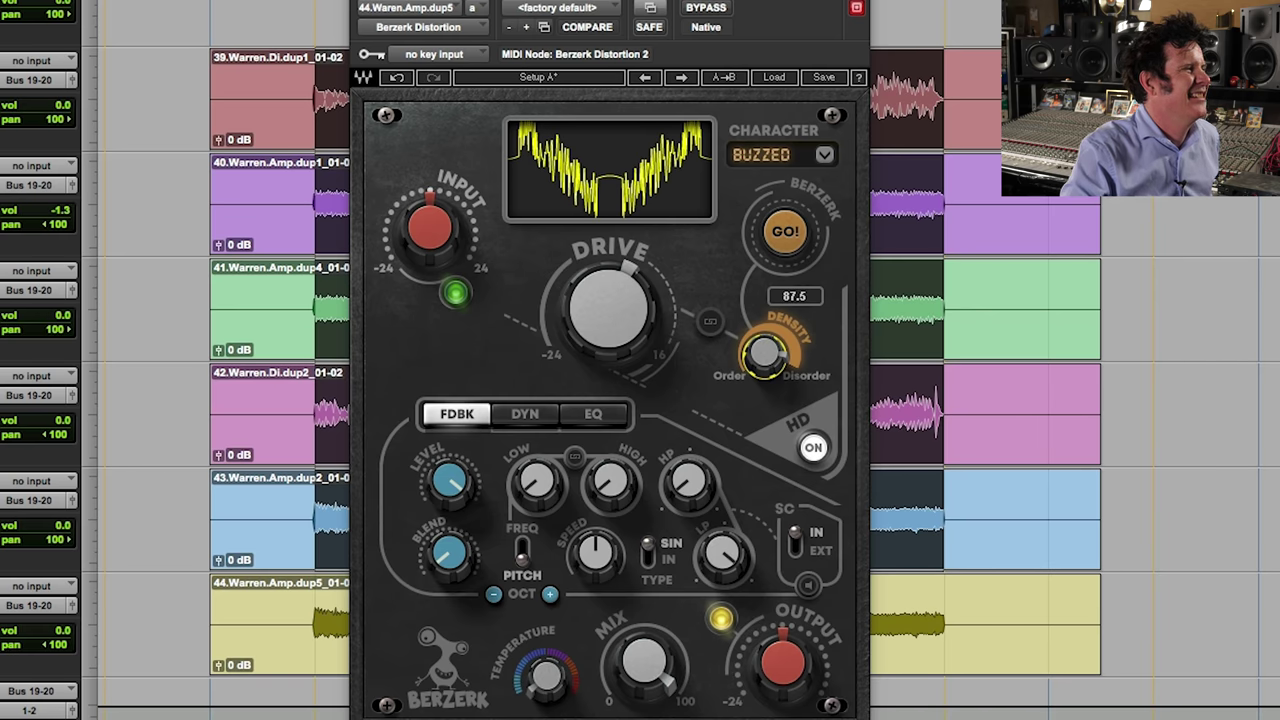
{"action": "left_click_drag", "start_coordinate": [765, 302], "coordinate": [765, 335]}
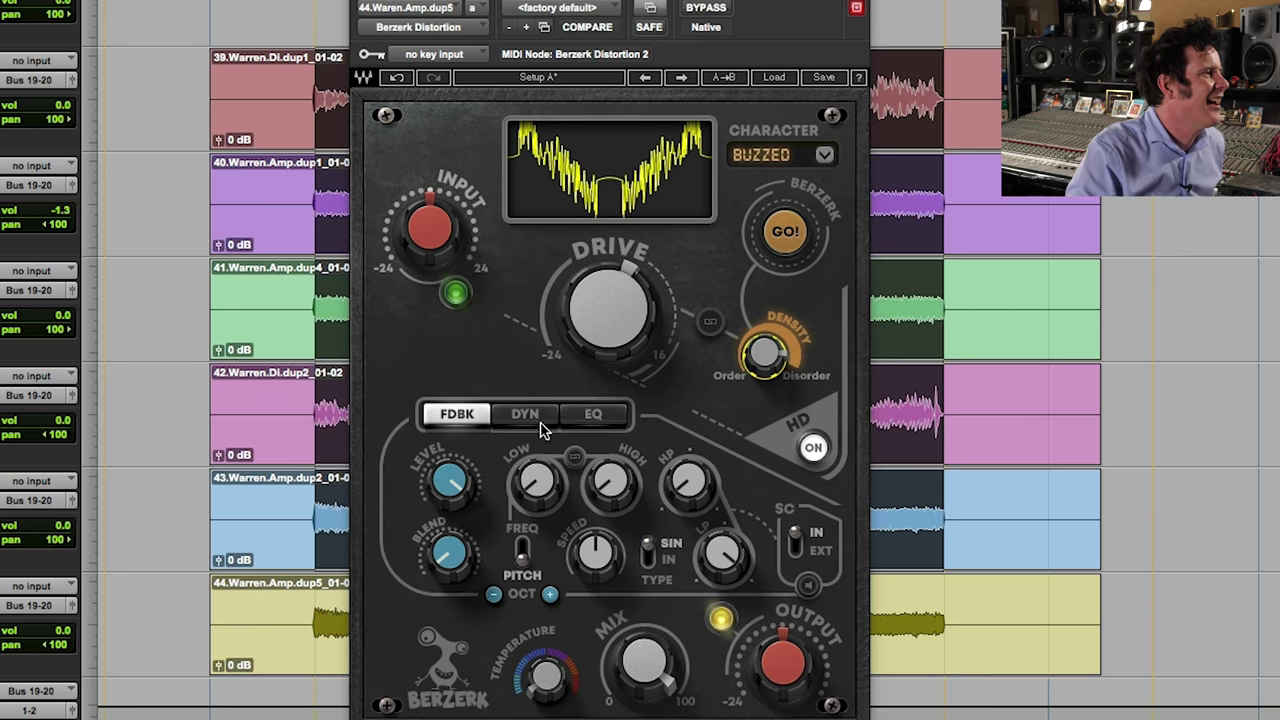
Raise the feedback Low control, bring Blend up to about 25 and reduce the plug-in's Mix strongly
{"action": "left_click_drag", "start_coordinate": [531, 500], "coordinate": [533, 500]}
{"action": "left_click_drag", "start_coordinate": [455, 558], "coordinate": [455, 556]}
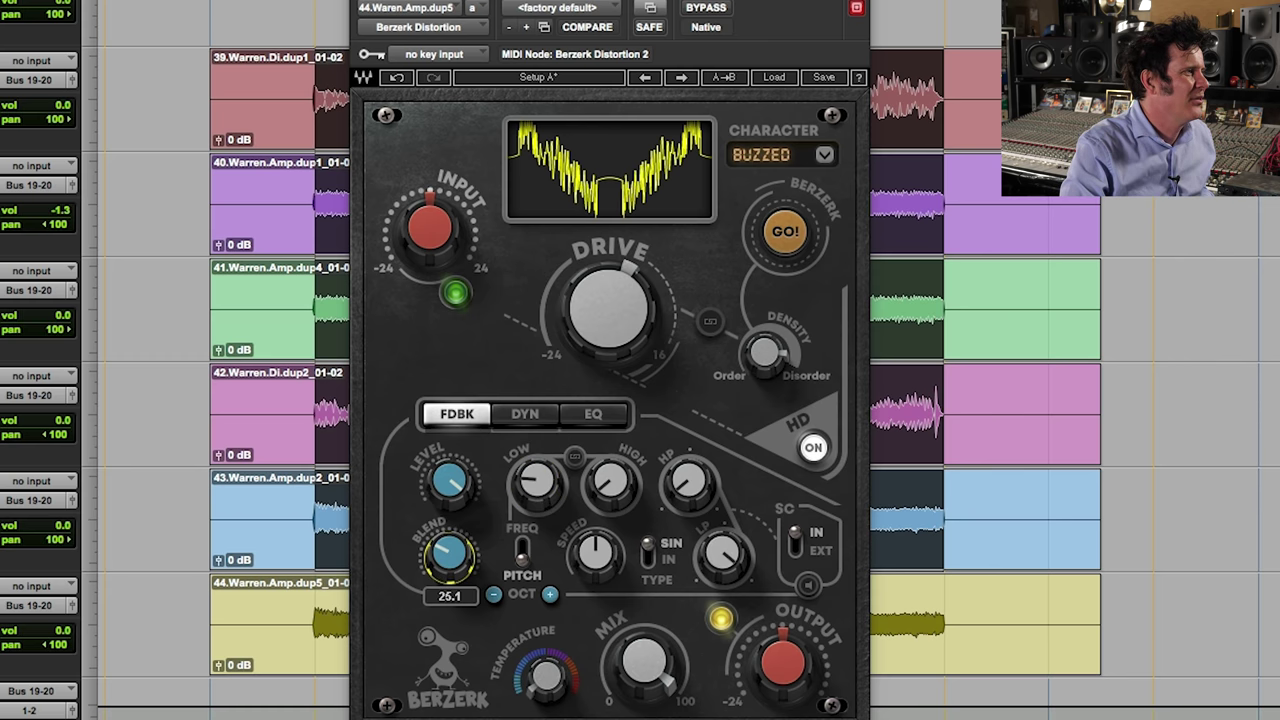
{"action": "left_click_drag", "start_coordinate": [455, 556], "coordinate": [455, 556]}
{"action": "left_click_drag", "start_coordinate": [652, 670], "coordinate": [652, 701]}
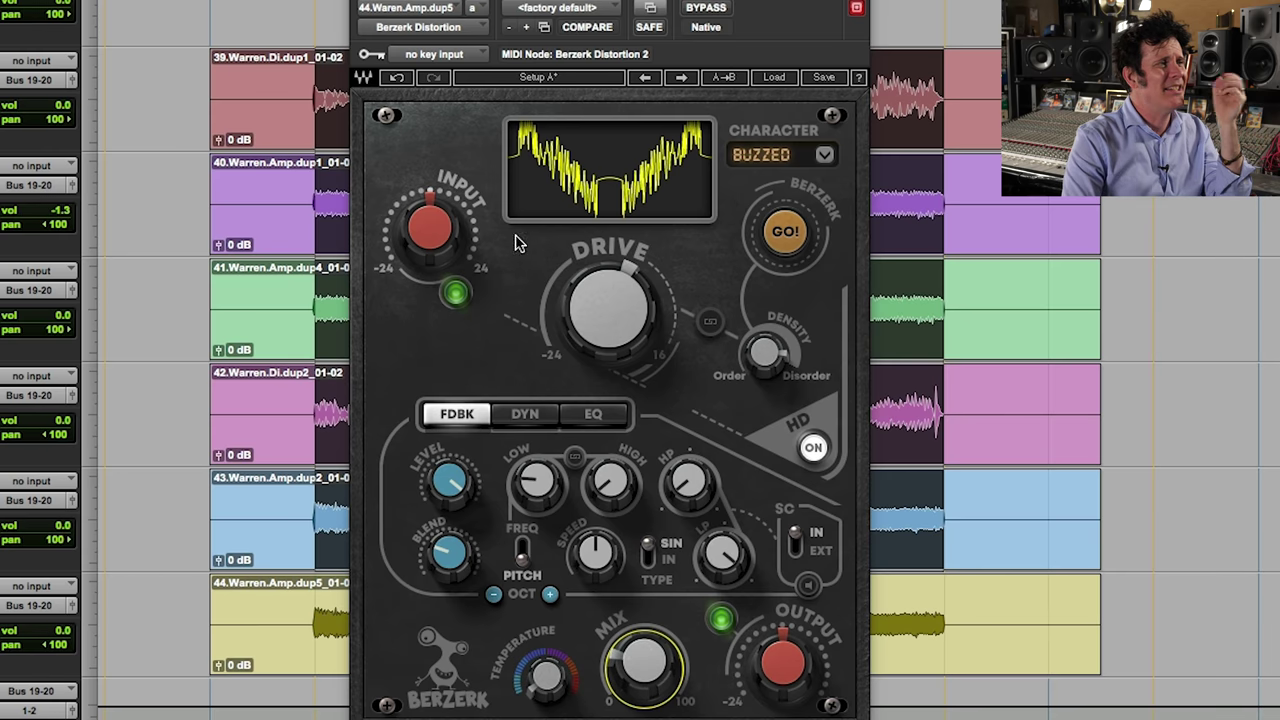
Lower Berzerk's Output slightly while comparing the guitar sound with the plug-in bypassed and active
{"action": "left_click", "coordinate": [712, 9]}
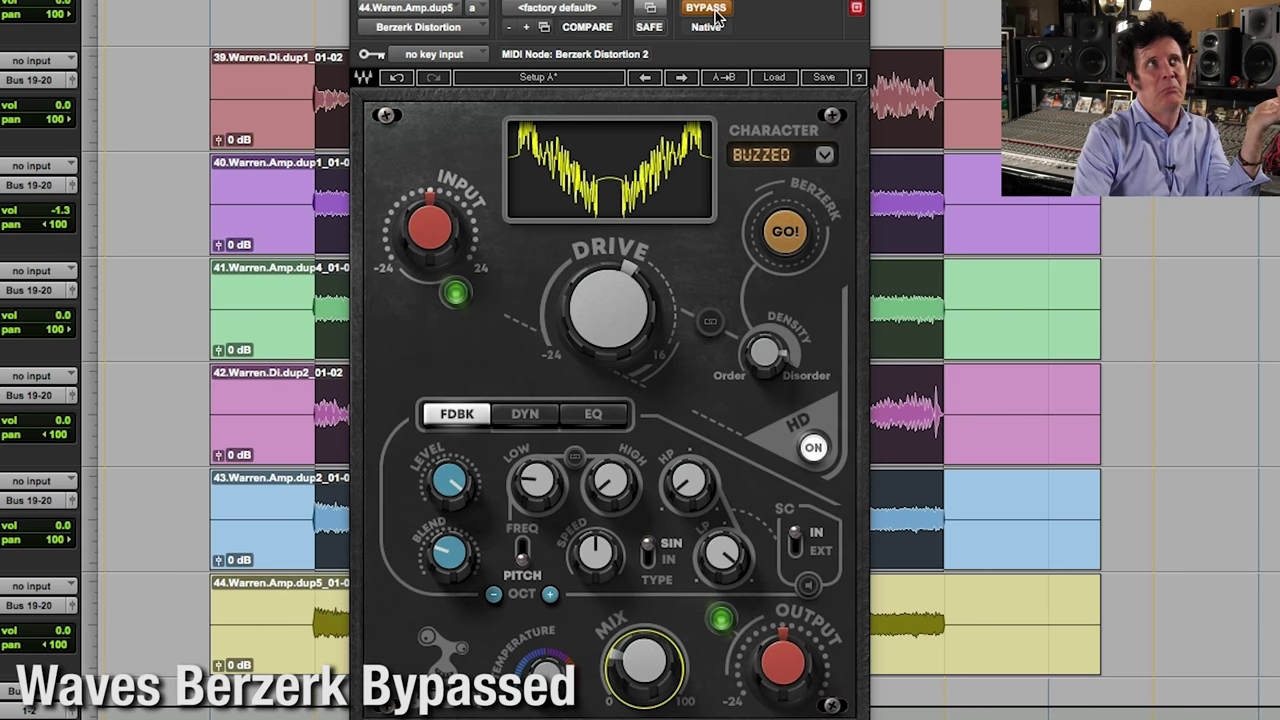
{"action": "left_click", "coordinate": [712, 9]}
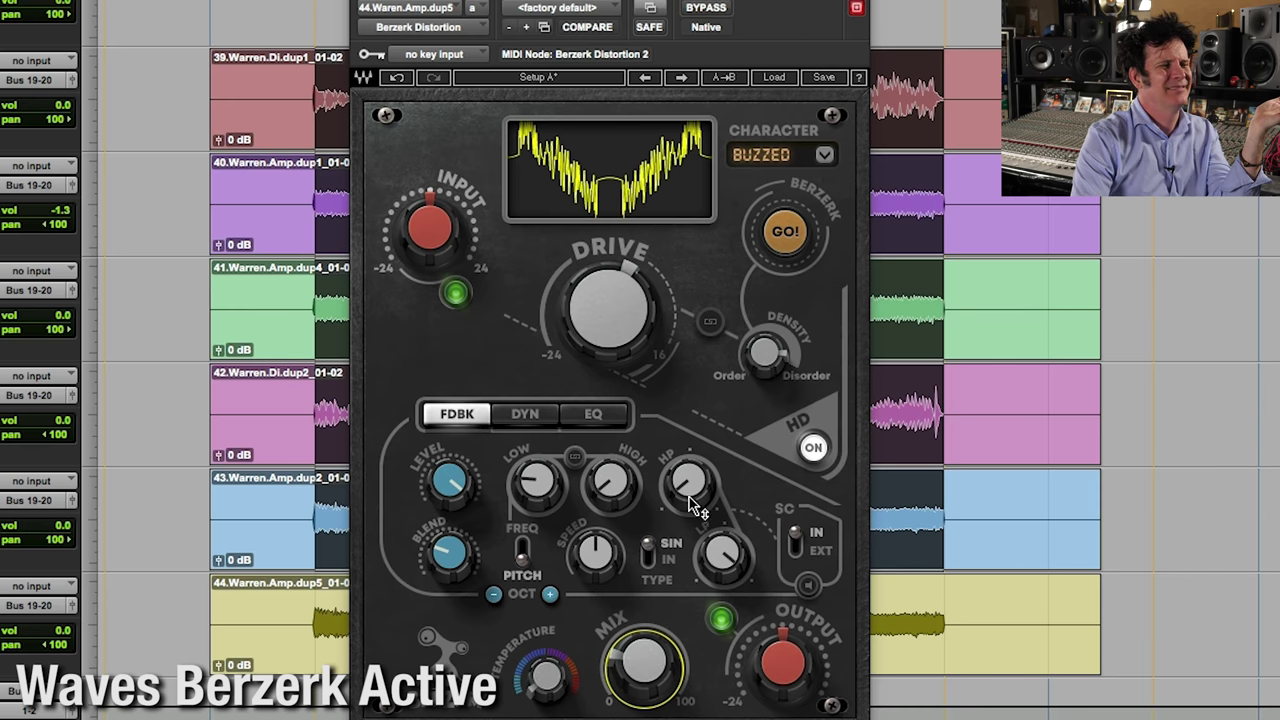
{"action": "left_click_drag", "start_coordinate": [775, 660], "coordinate": [775, 669]}
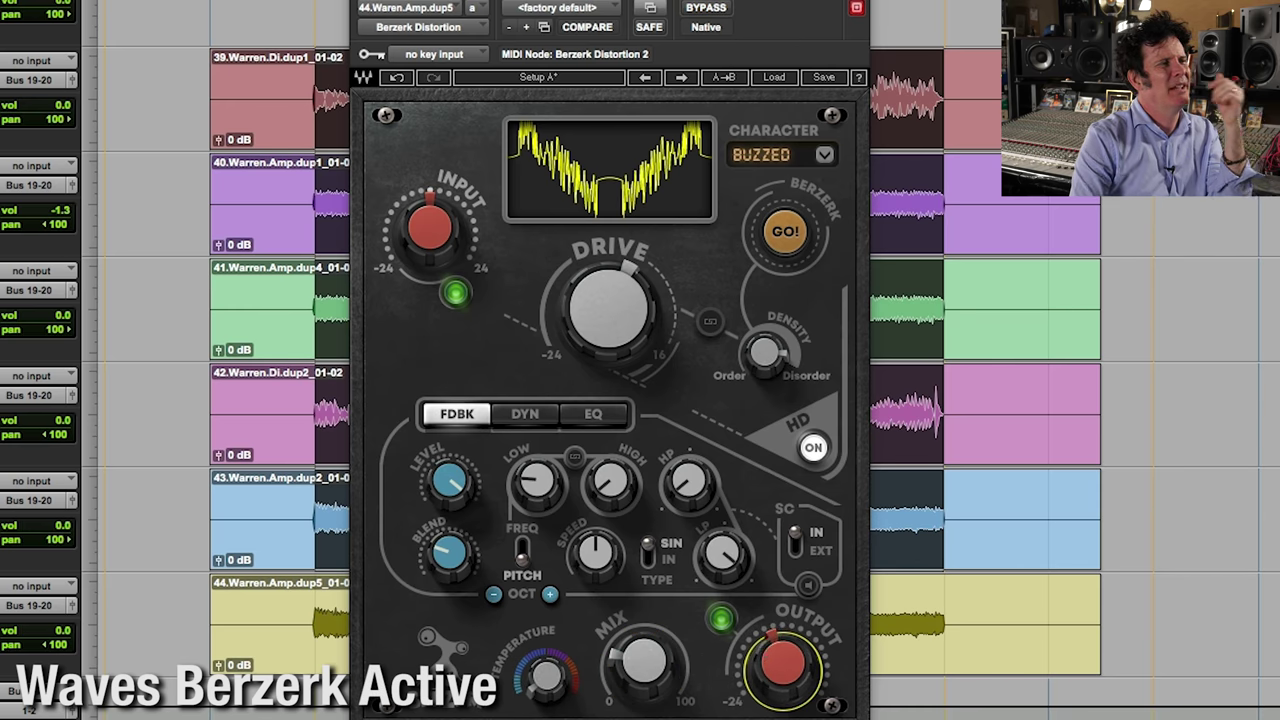
{"action": "left_click", "coordinate": [712, 9]}
{"action": "left_click", "coordinate": [712, 9]}
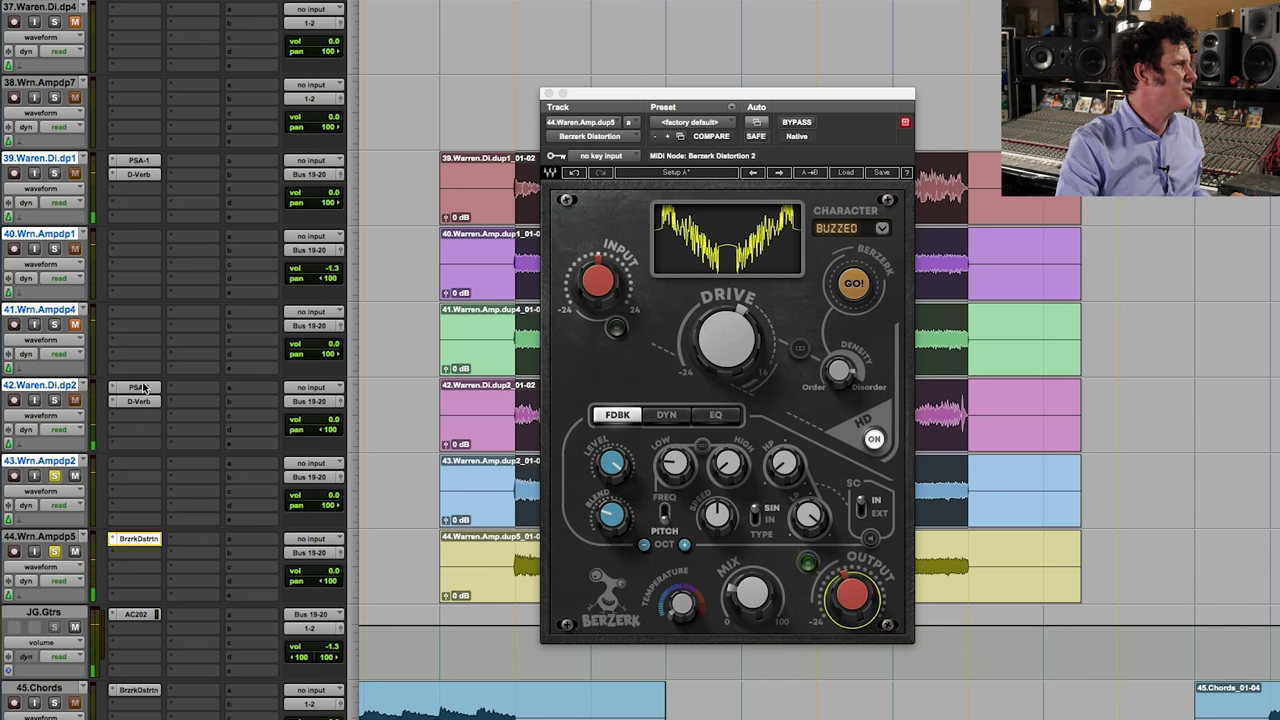
Copy the Berzerk insert from track 44 to track 41, clear the track solos and play the full mix
{"action": "left_click_drag", "start_coordinate": [144, 387], "coordinate": [78, 323]}
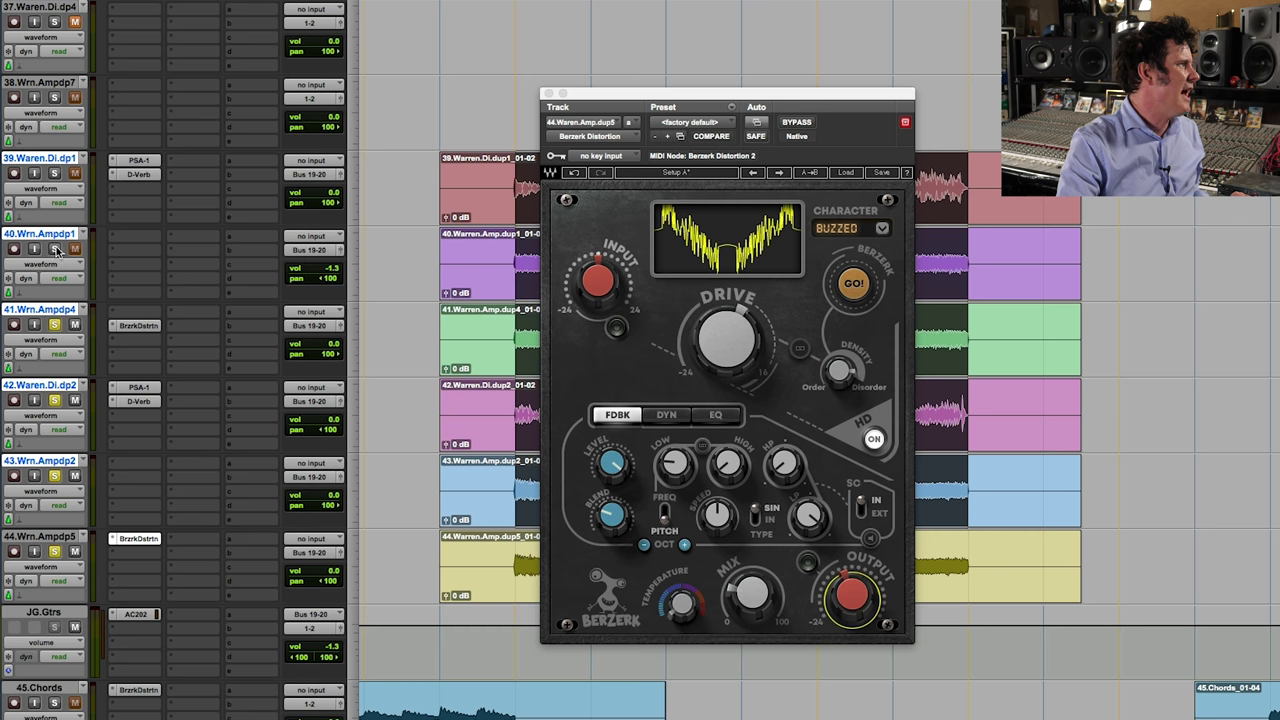
{"action": "left_click", "coordinate": [55, 174]}
{"action": "key", "text": "space"}
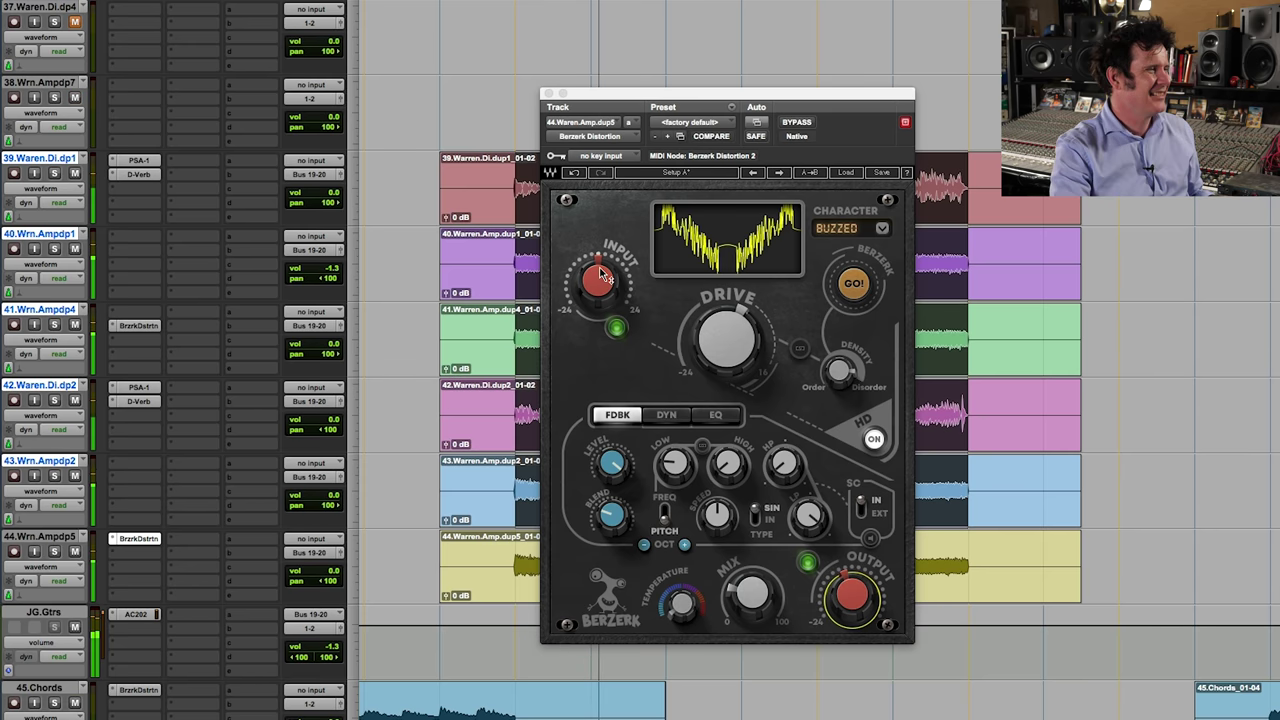
Close the Berzerk window, select the opening of guitar tracks 39 to 44 plus JG.Gtrs, and solo those tracks
{"action": "left_click", "coordinate": [548, 95]}
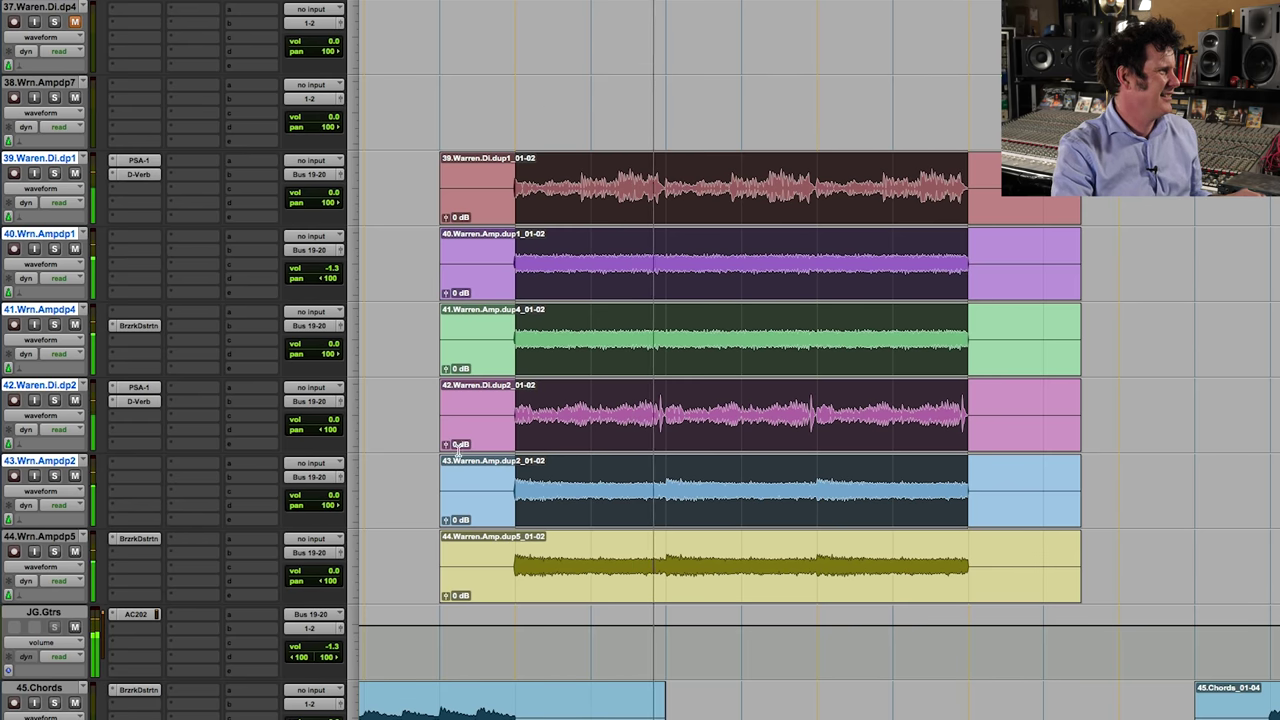
{"action": "left_click_drag", "start_coordinate": [515, 183], "coordinate": [535, 630]}
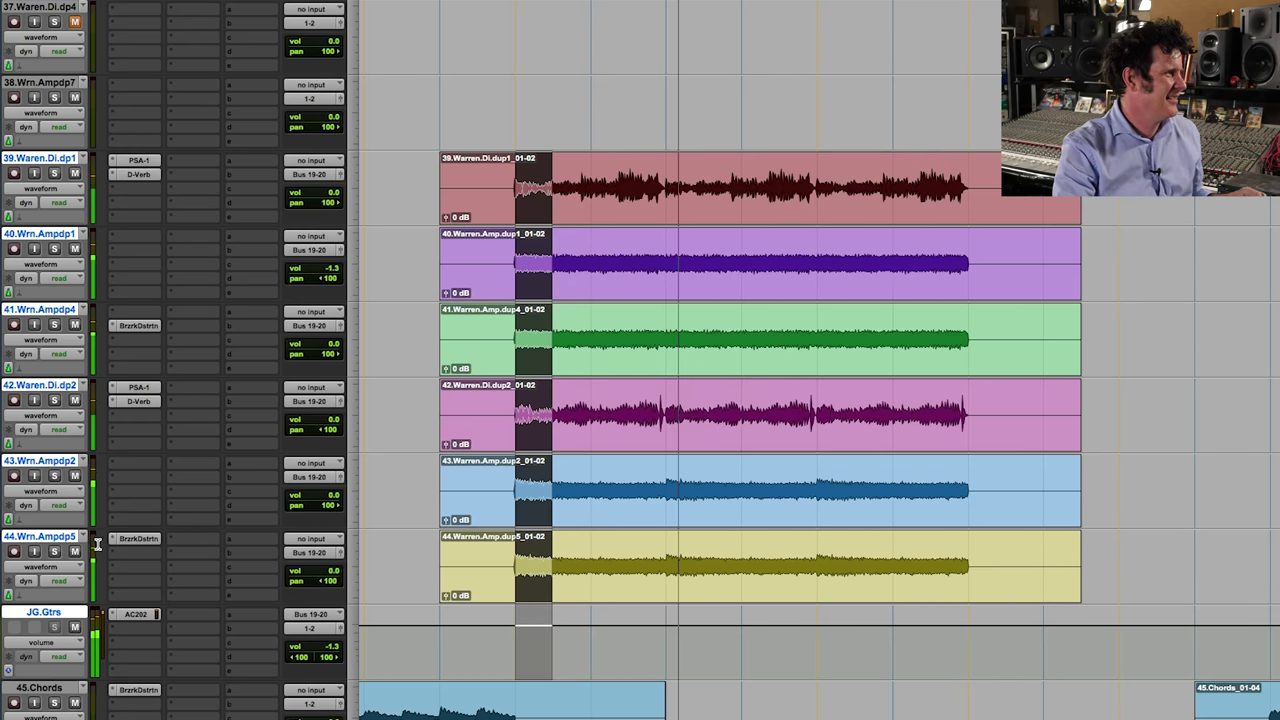
{"action": "left_click", "coordinate": [54, 551], "text": "alt+shift"}
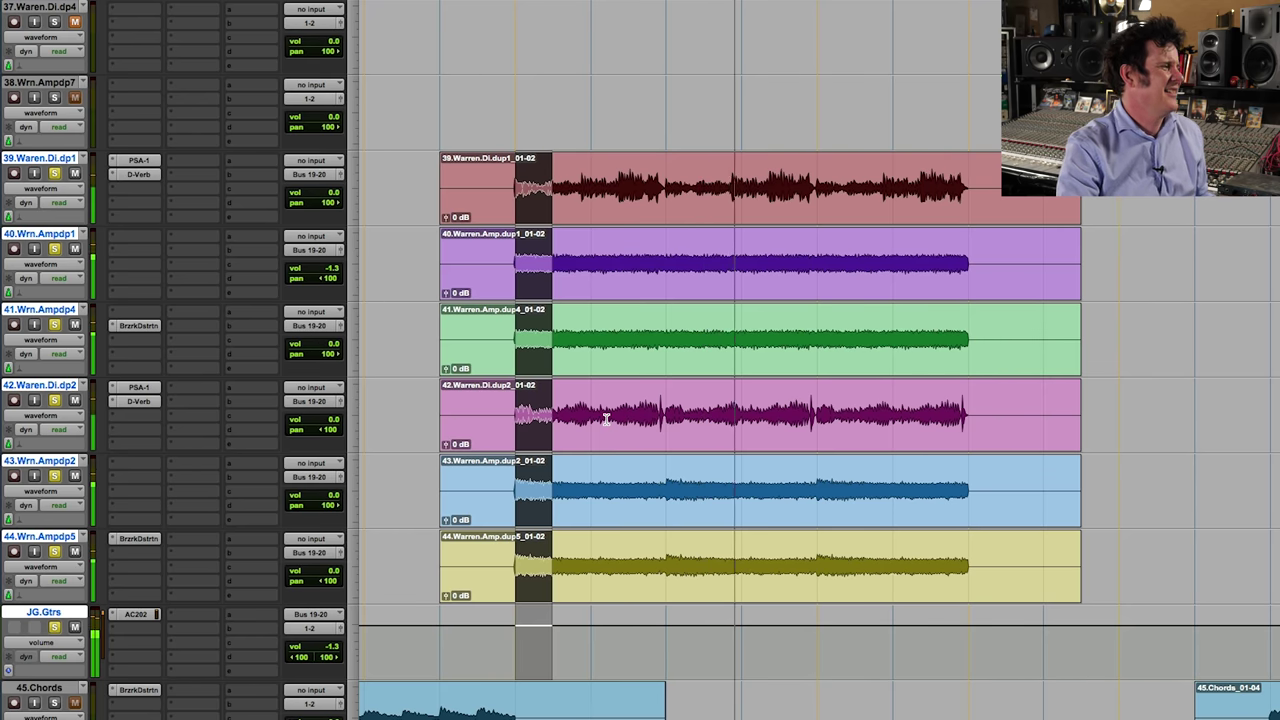
{"action": "scroll", "coordinate": [620, 418], "scroll_direction": "down", "scroll_amount": 2}
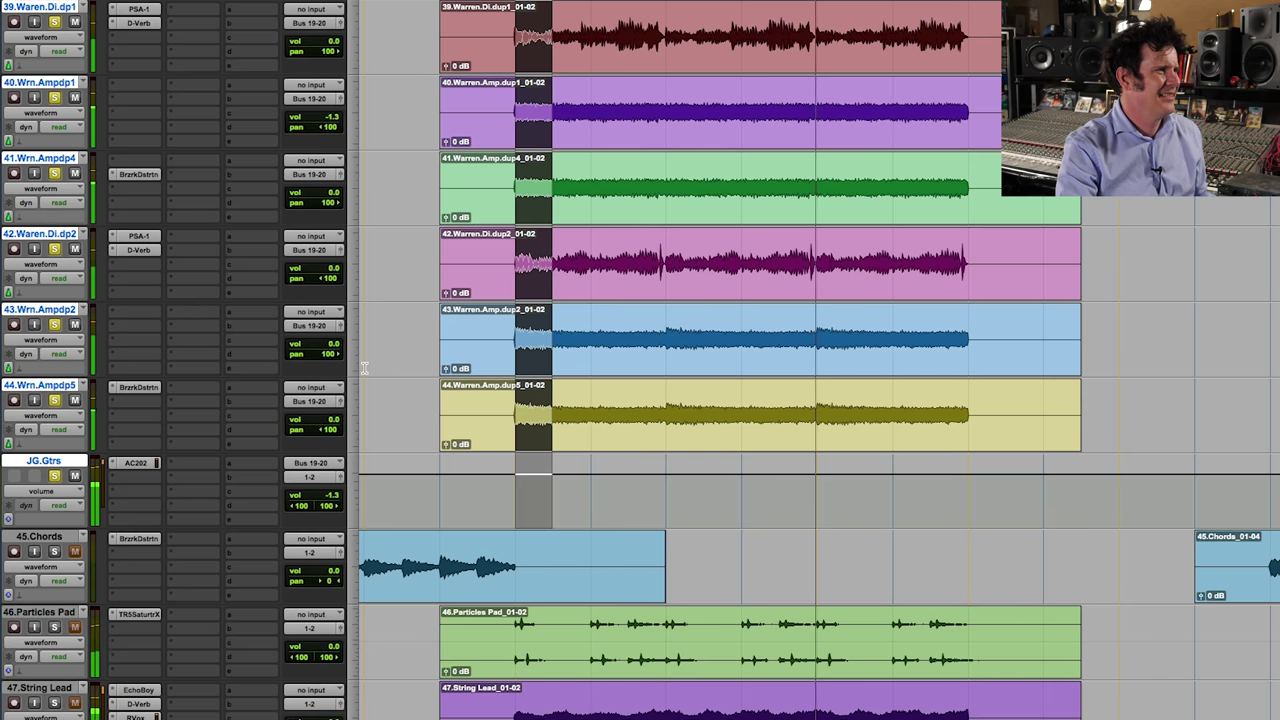
Stop playback, clear the guitar solos and solo the Particles Pad track
{"action": "key", "text": "space"}
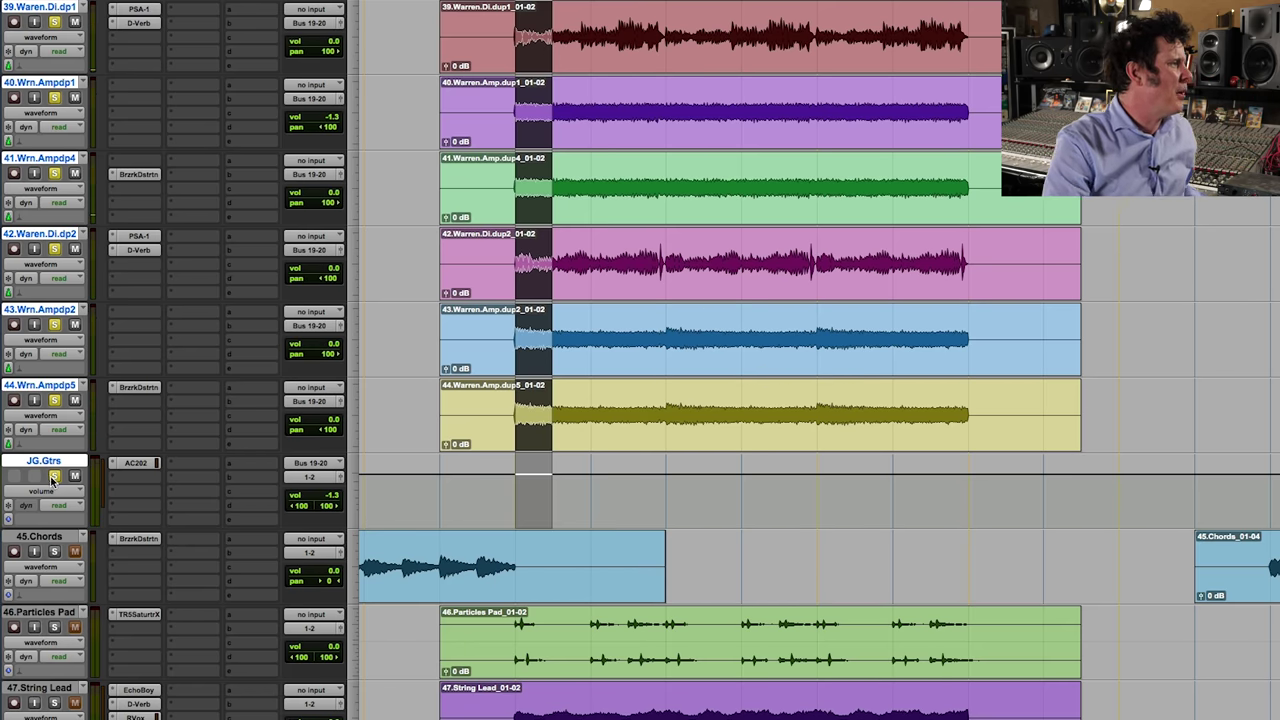
{"action": "left_click", "coordinate": [54, 476]}
{"action": "left_click", "coordinate": [54, 627]}
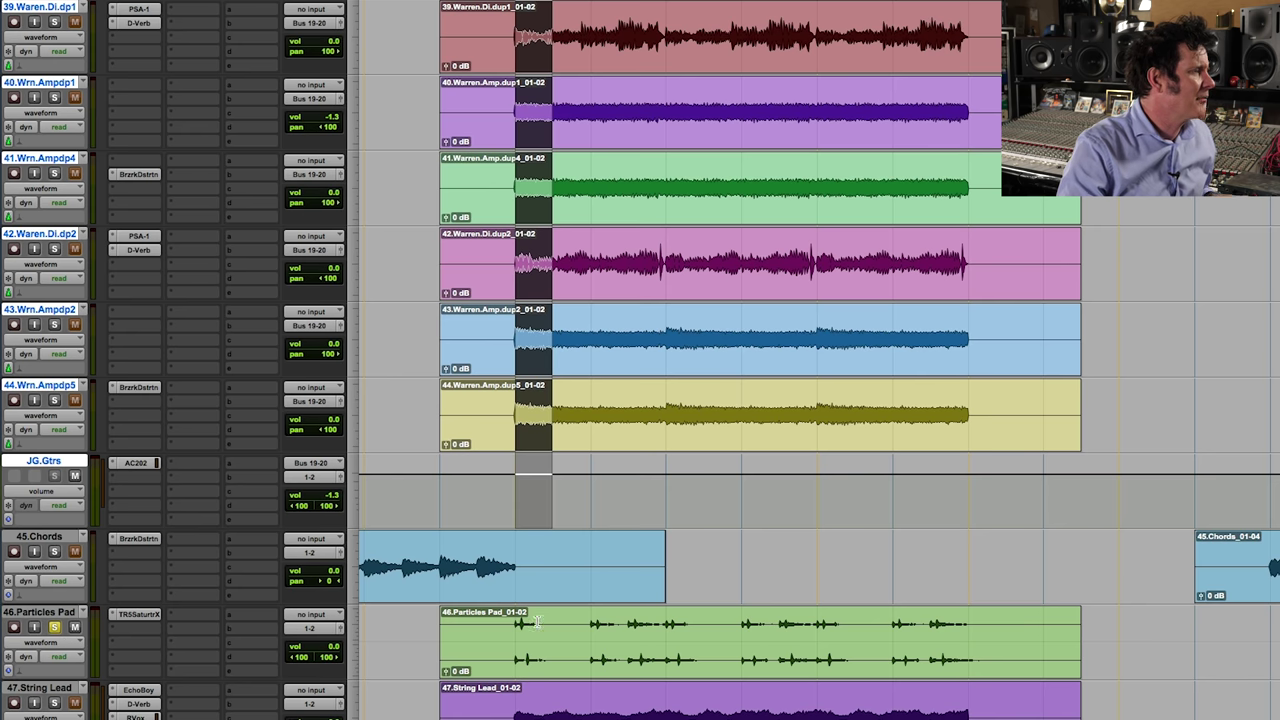
Select the chorus section of the Particles Pad clip and add Berzerk Distortion in the track's second insert slot
{"action": "left_click_drag", "start_coordinate": [517, 625], "coordinate": [968, 625]}
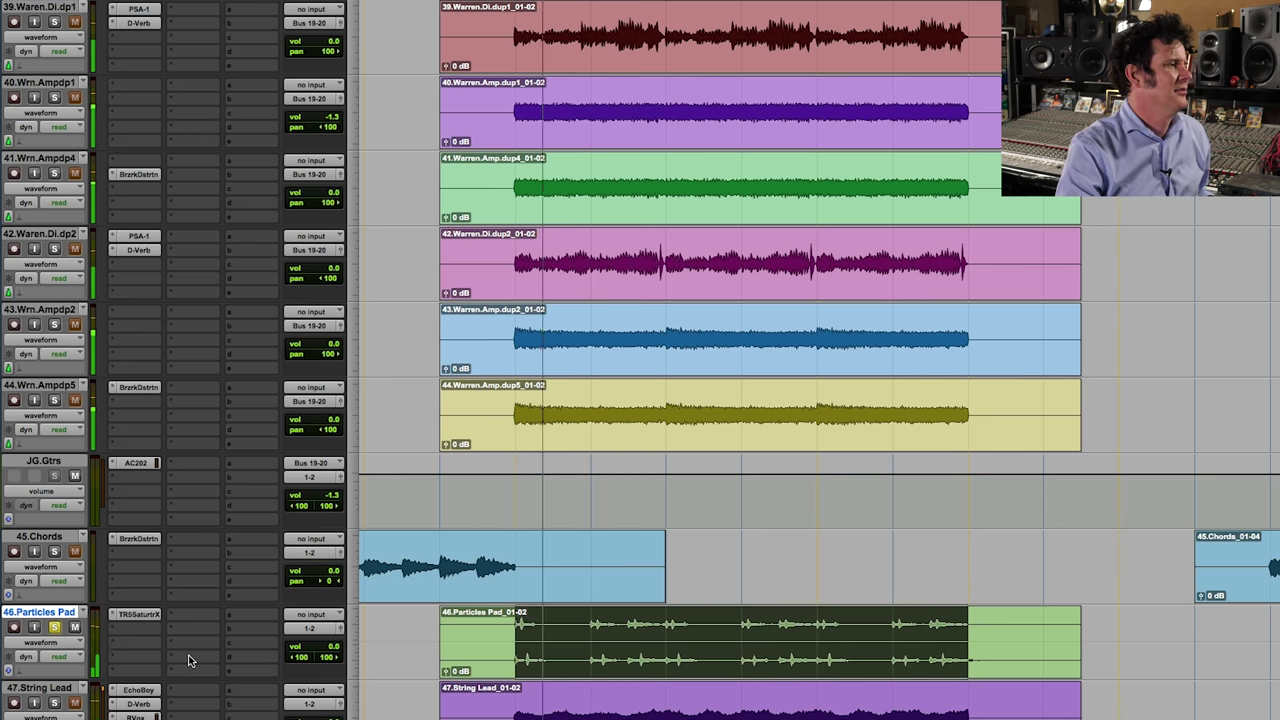
{"action": "left_click", "coordinate": [135, 626]}
{"action": "mouse_move", "coordinate": [138, 628]}
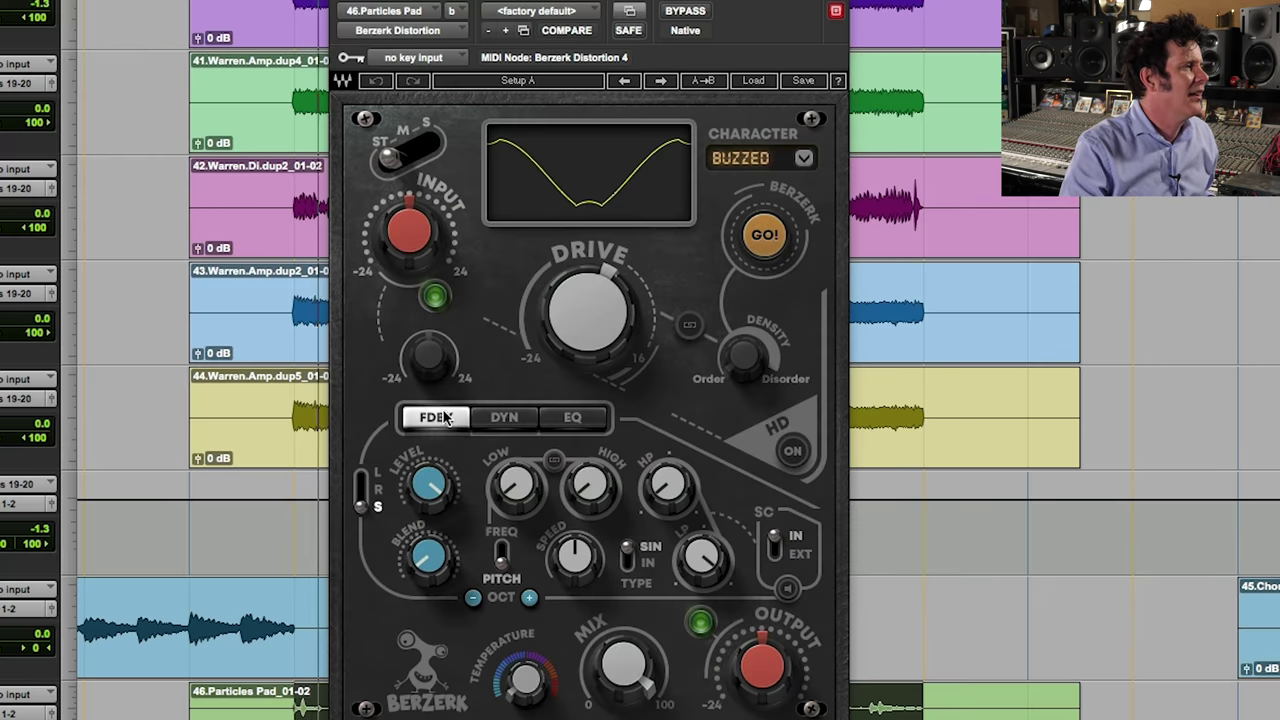
Raise the Blend in Berzerk's dynamics section and turn Density up to about 61.7
{"action": "left_click", "coordinate": [497, 419]}
{"action": "left_click_drag", "start_coordinate": [428, 527], "coordinate": [428, 496]}
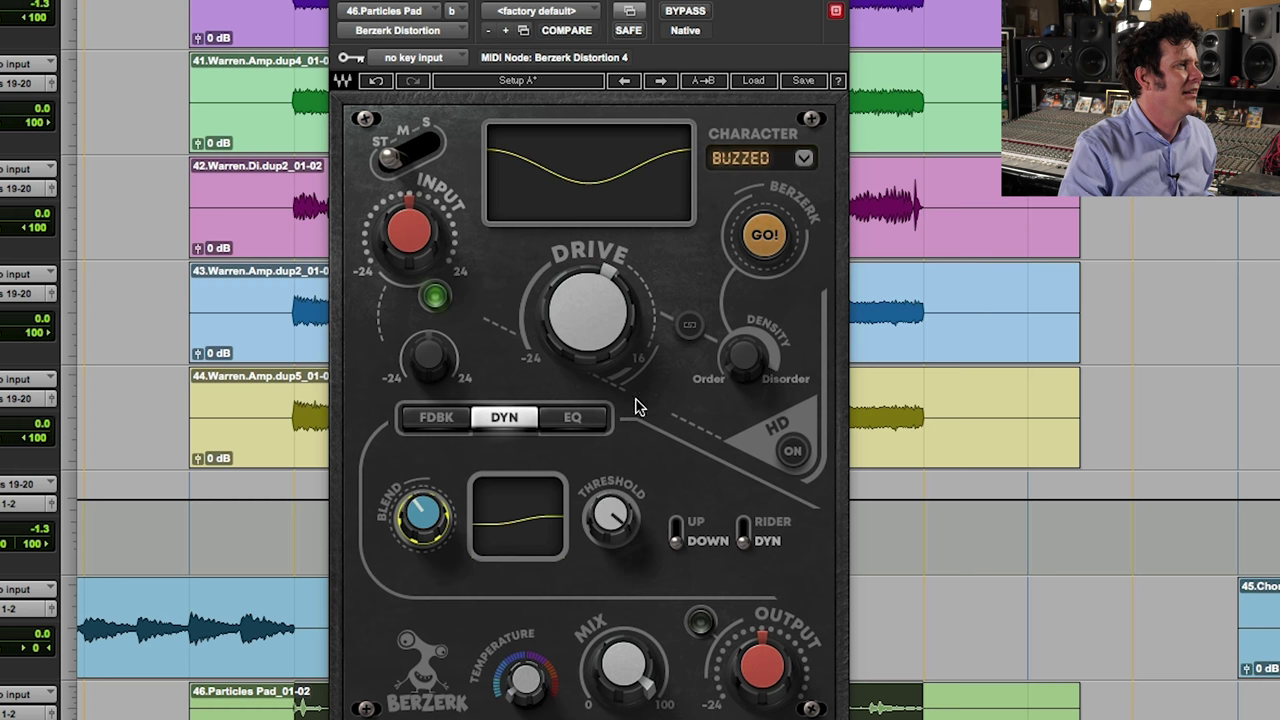
{"action": "left_click", "coordinate": [765, 236]}
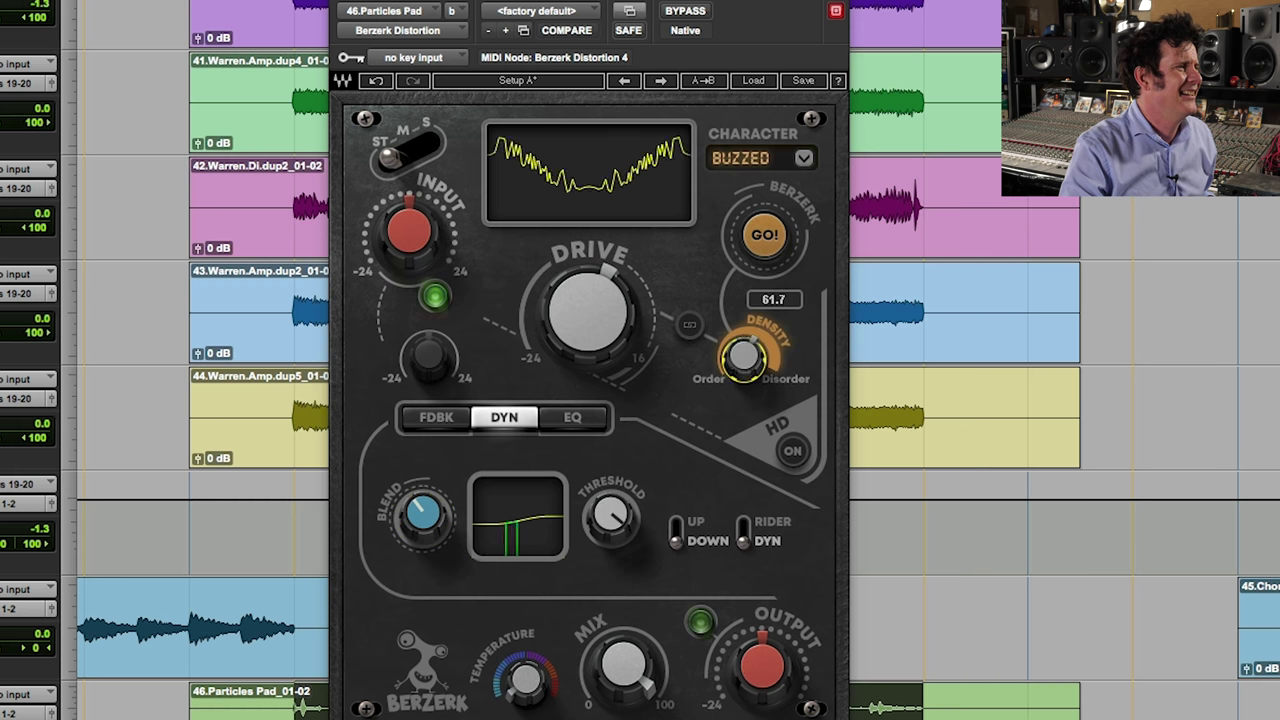
Raise Berzerk's Drive close to its maximum and slightly adjust the Temperature
{"action": "left_click_drag", "start_coordinate": [571, 303], "coordinate": [680, 351]}
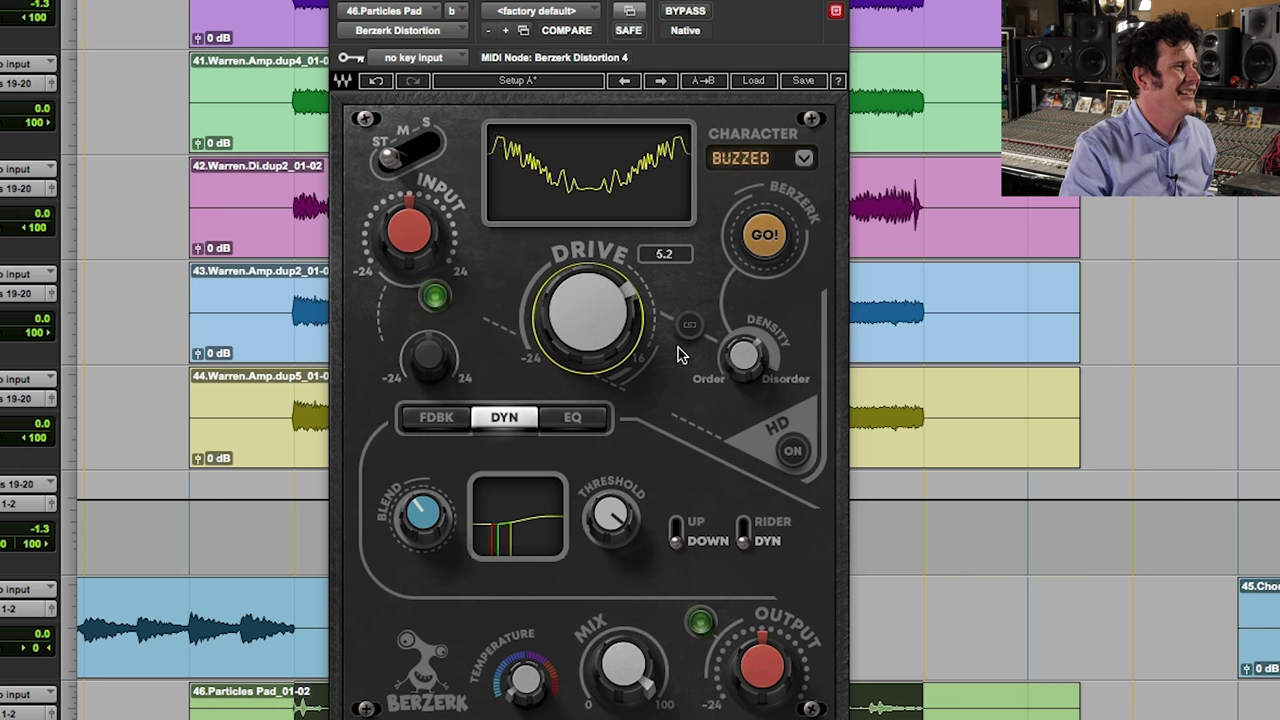
{"action": "left_click_drag", "start_coordinate": [558, 331], "coordinate": [558, 342]}
{"action": "left_click_drag", "start_coordinate": [588, 302], "coordinate": [613, 205]}
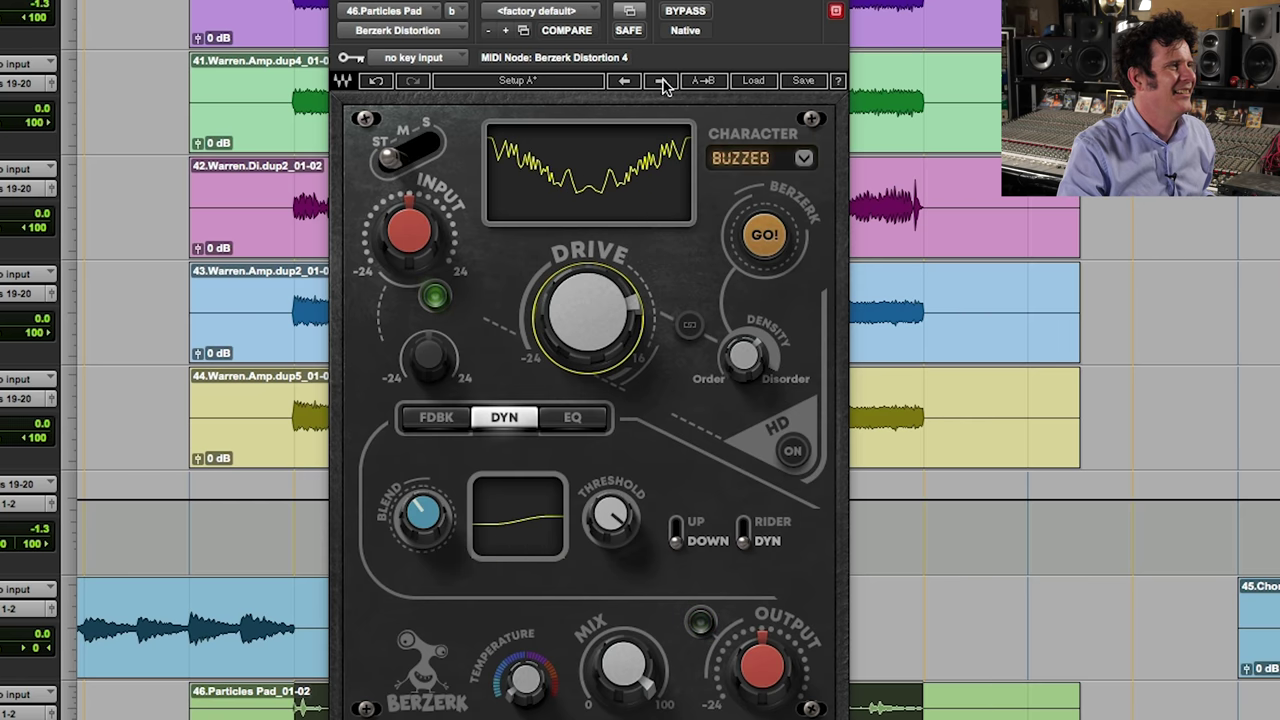
{"action": "left_click_drag", "start_coordinate": [527, 686], "coordinate": [527, 680]}
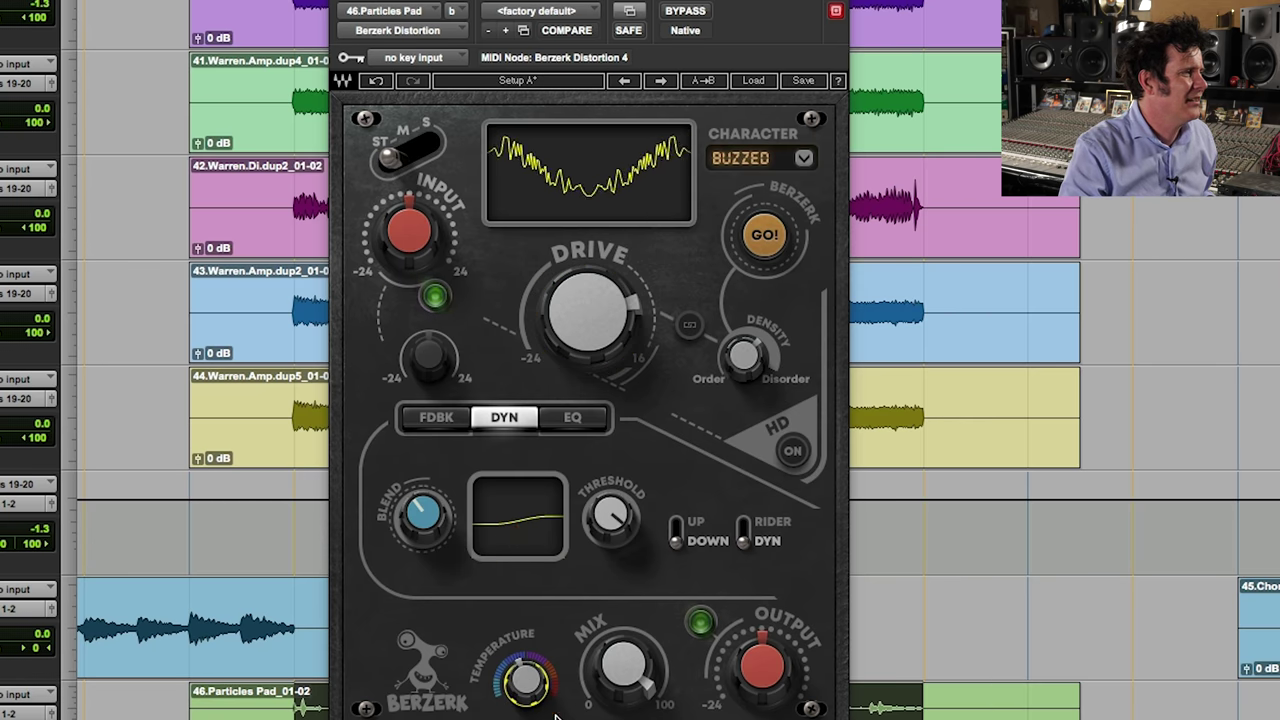
{"action": "left_click", "coordinate": [588, 312]}
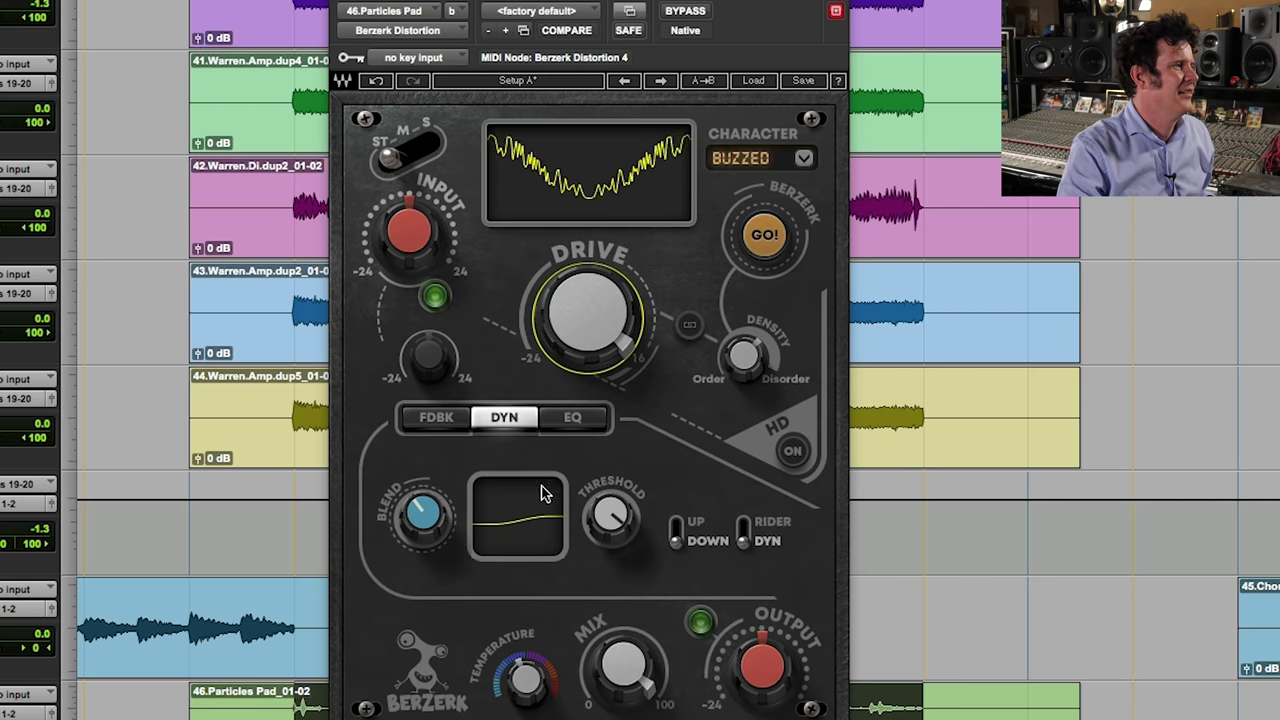
In Berzerk's feedback section, raise the Low pitch control and set the Blend to about 2.1
{"action": "left_click", "coordinate": [450, 424]}
{"action": "left_click", "coordinate": [440, 570]}
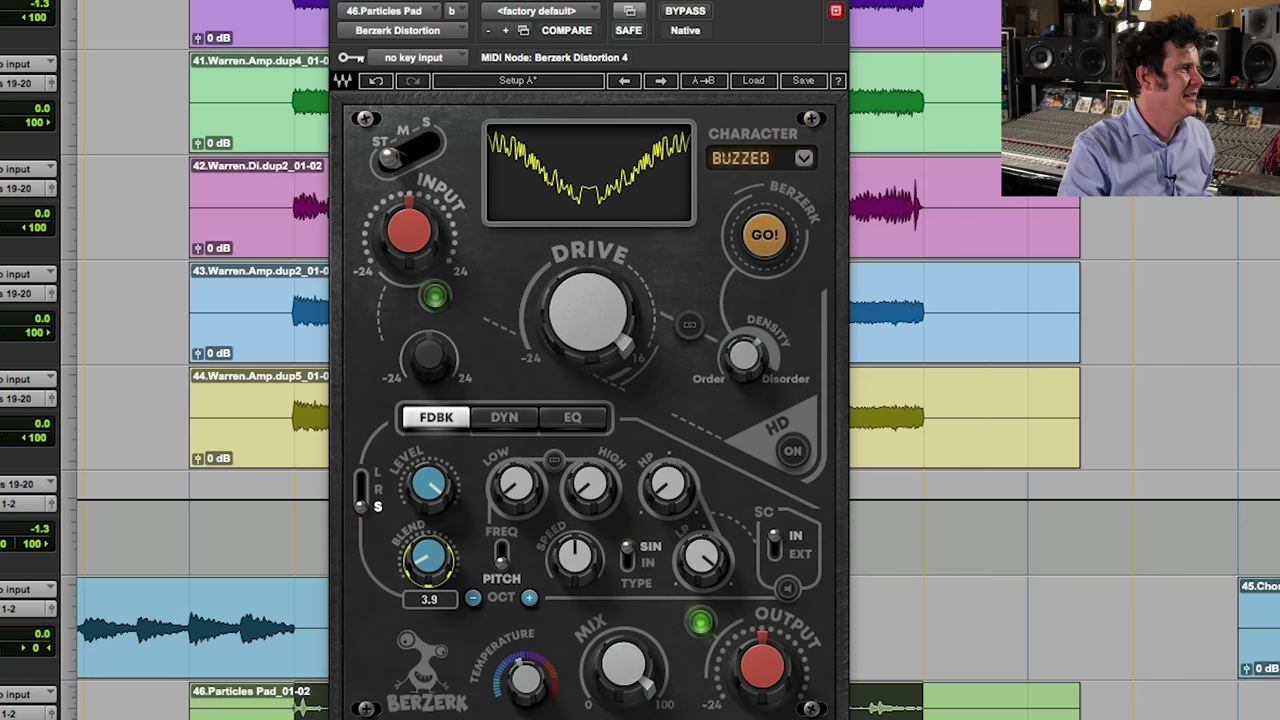
{"action": "left_click", "coordinate": [516, 485]}
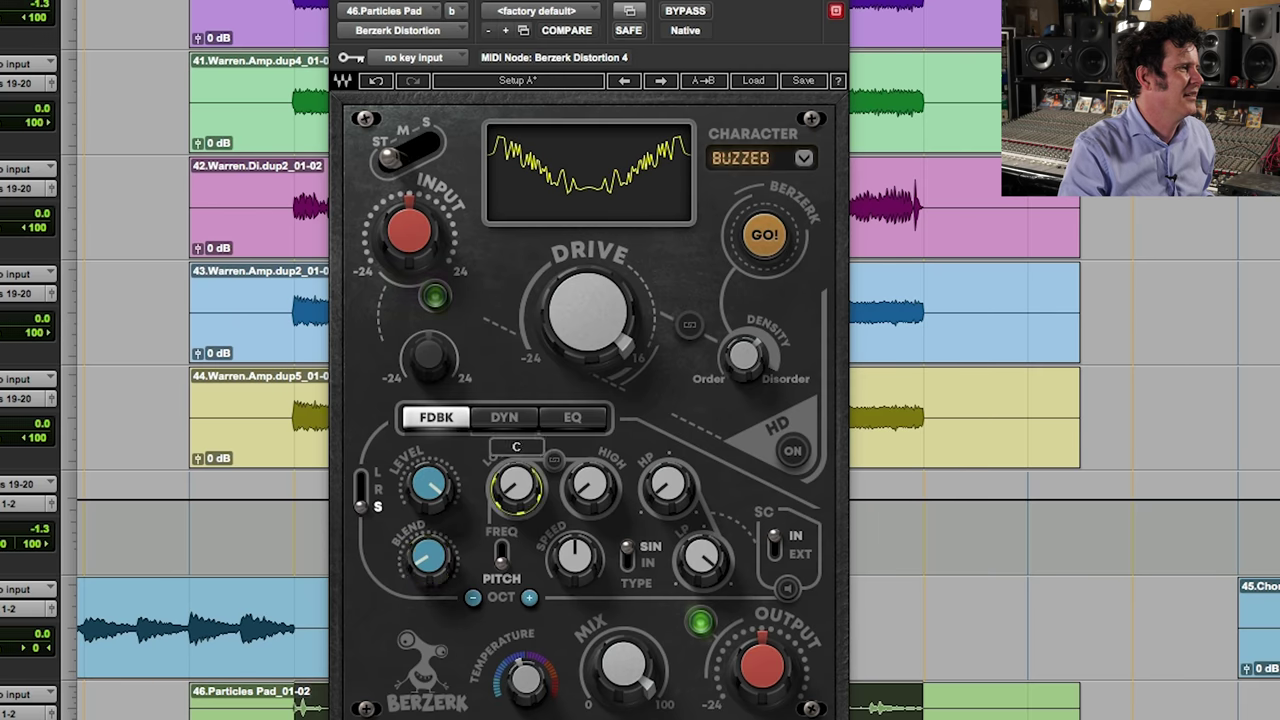
{"action": "left_click_drag", "start_coordinate": [516, 485], "coordinate": [516, 480]}
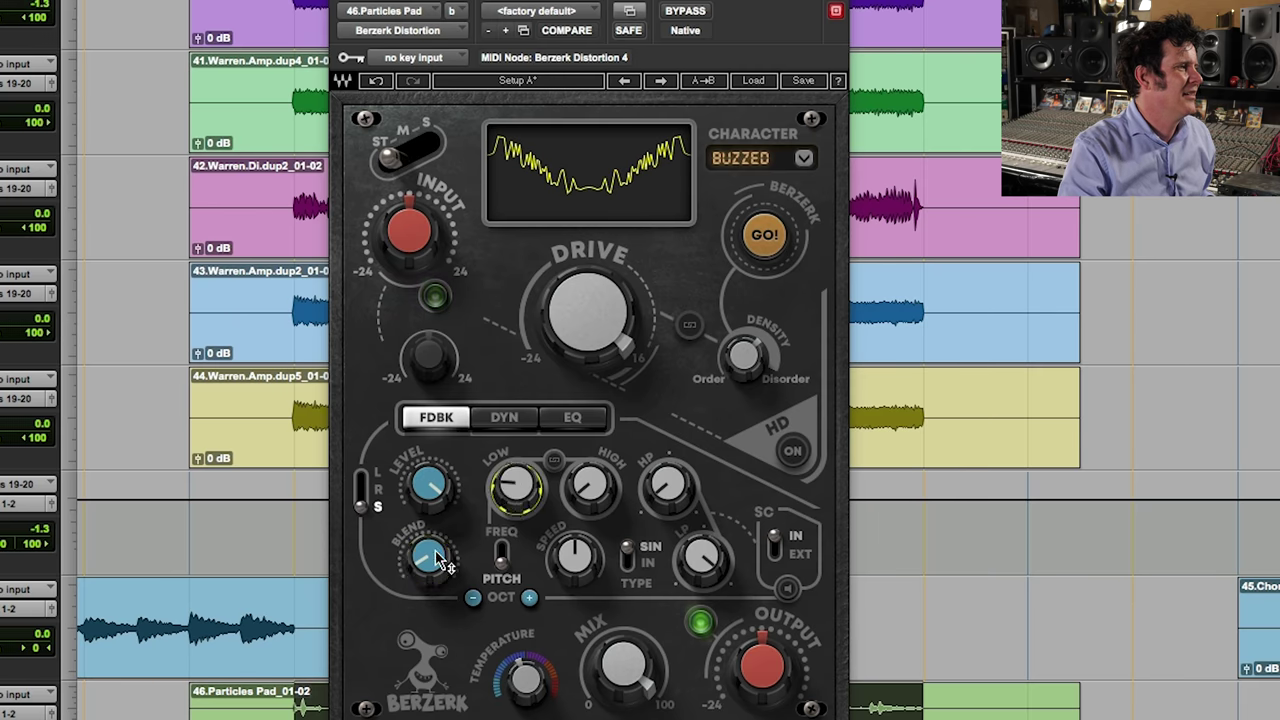
{"action": "mouse_move", "coordinate": [435, 572]}
{"action": "left_click_drag", "start_coordinate": [430, 566], "coordinate": [430, 582]}
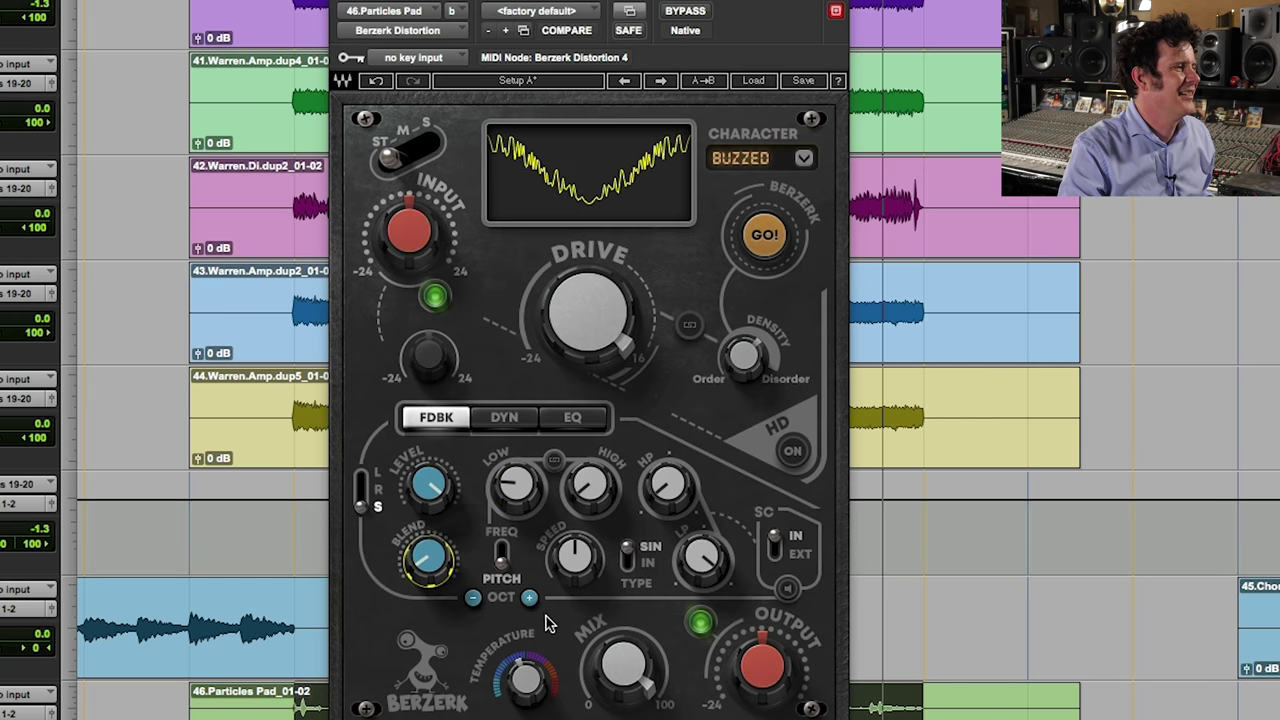
Lower Berzerk's Mix on the pad and clear the solos to play it within the full mix
{"action": "left_click_drag", "start_coordinate": [623, 667], "coordinate": [623, 707]}
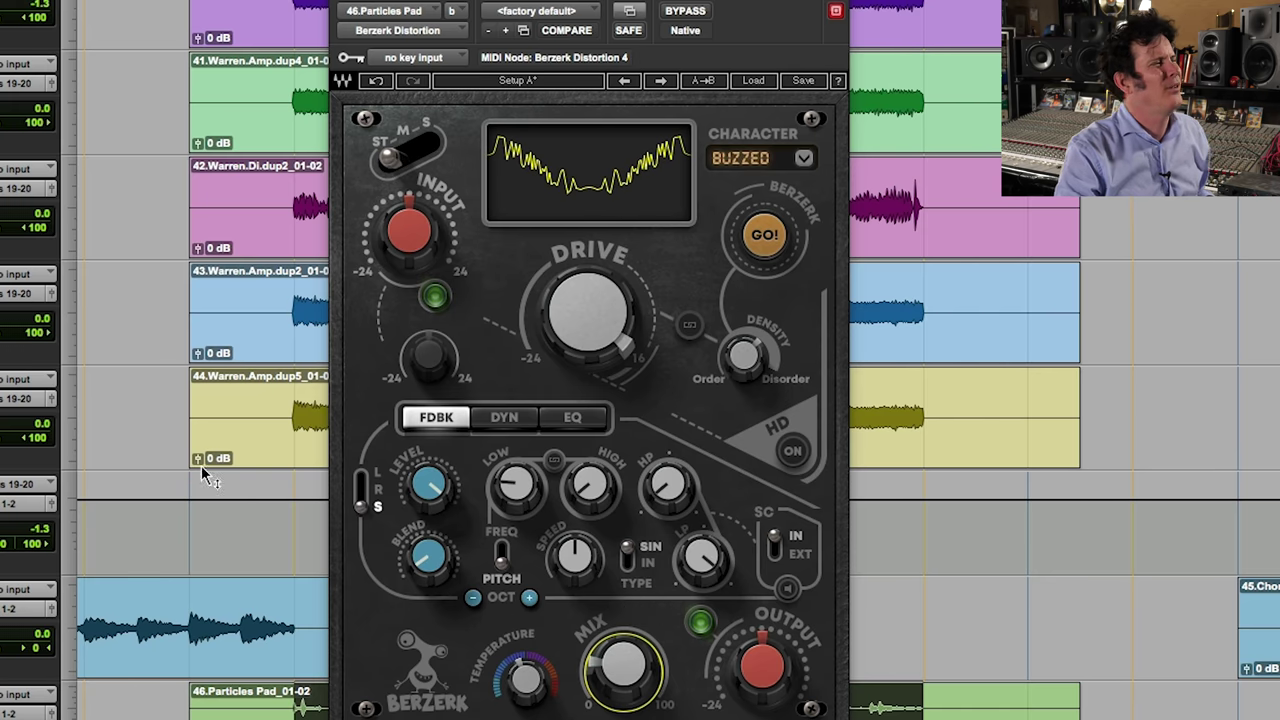
{"action": "scroll", "coordinate": [203, 474], "scroll_direction": "up", "scroll_amount": 5}
{"action": "scroll", "coordinate": [200, 400], "scroll_direction": "up", "scroll_amount": 12}
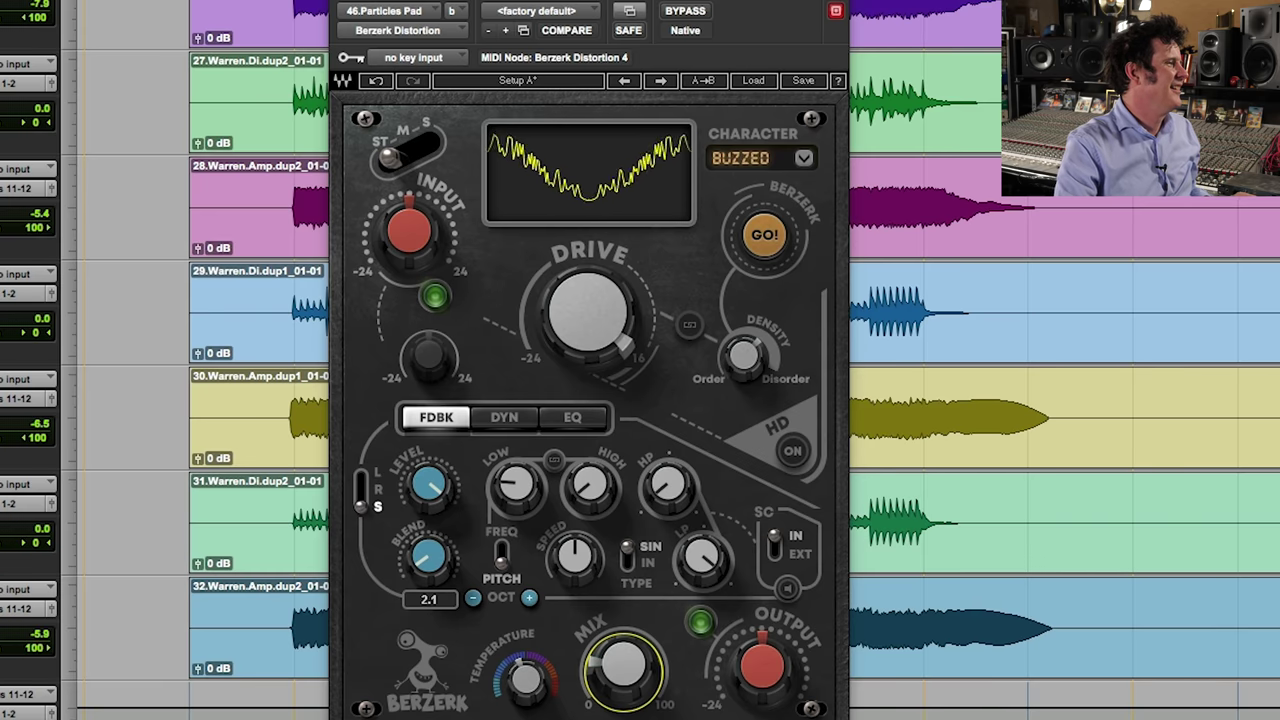
{"action": "scroll", "coordinate": [200, 400], "scroll_direction": "up", "scroll_amount": 8}
{"action": "scroll", "coordinate": [200, 400], "scroll_direction": "up", "scroll_amount": 3}
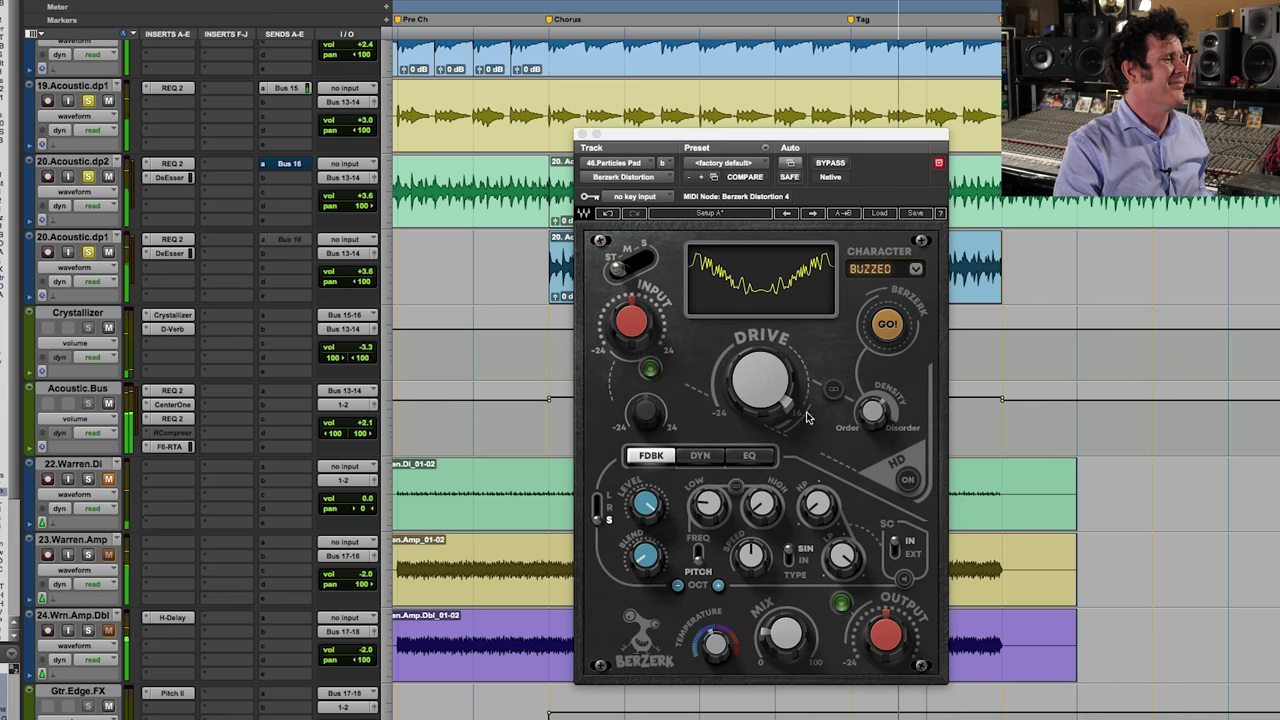
{"action": "left_click", "coordinate": [77, 691]}
{"action": "scroll", "coordinate": [470, 400], "scroll_direction": "down", "scroll_amount": 3}
{"action": "scroll", "coordinate": [78, 600], "scroll_direction": "down", "scroll_amount": 15}
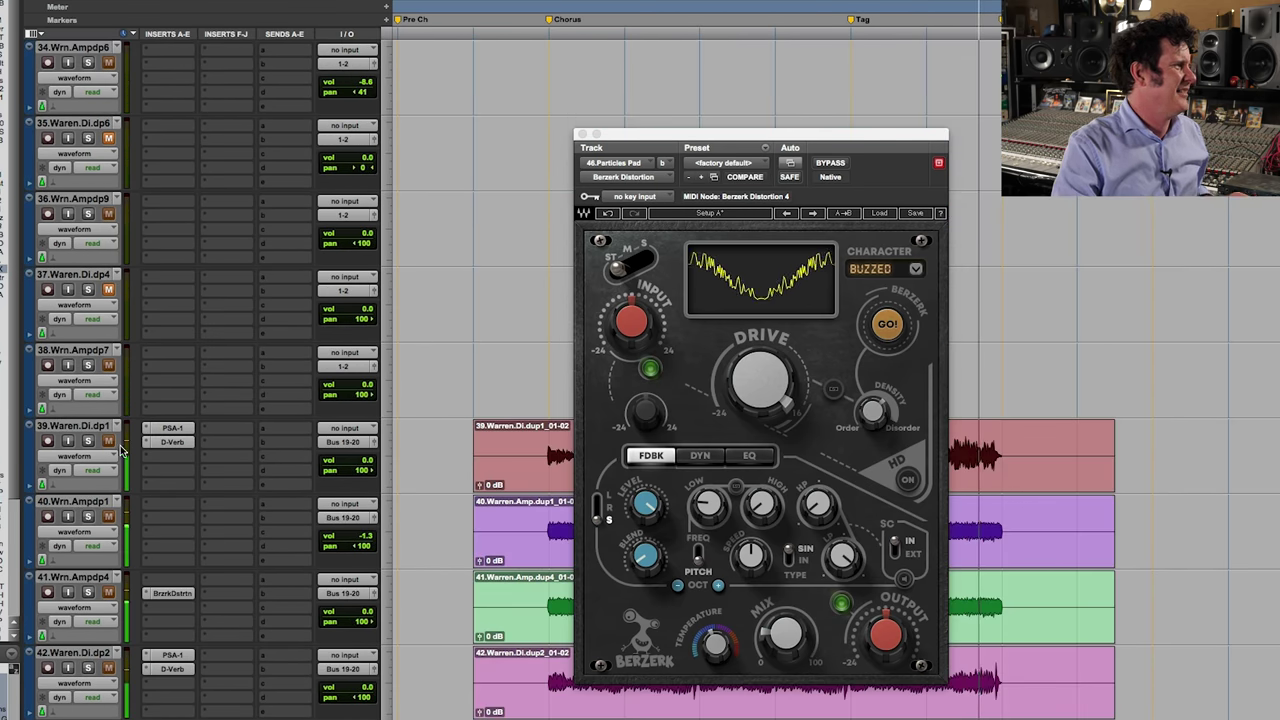
{"action": "scroll", "coordinate": [80, 447], "scroll_direction": "down", "scroll_amount": 5}
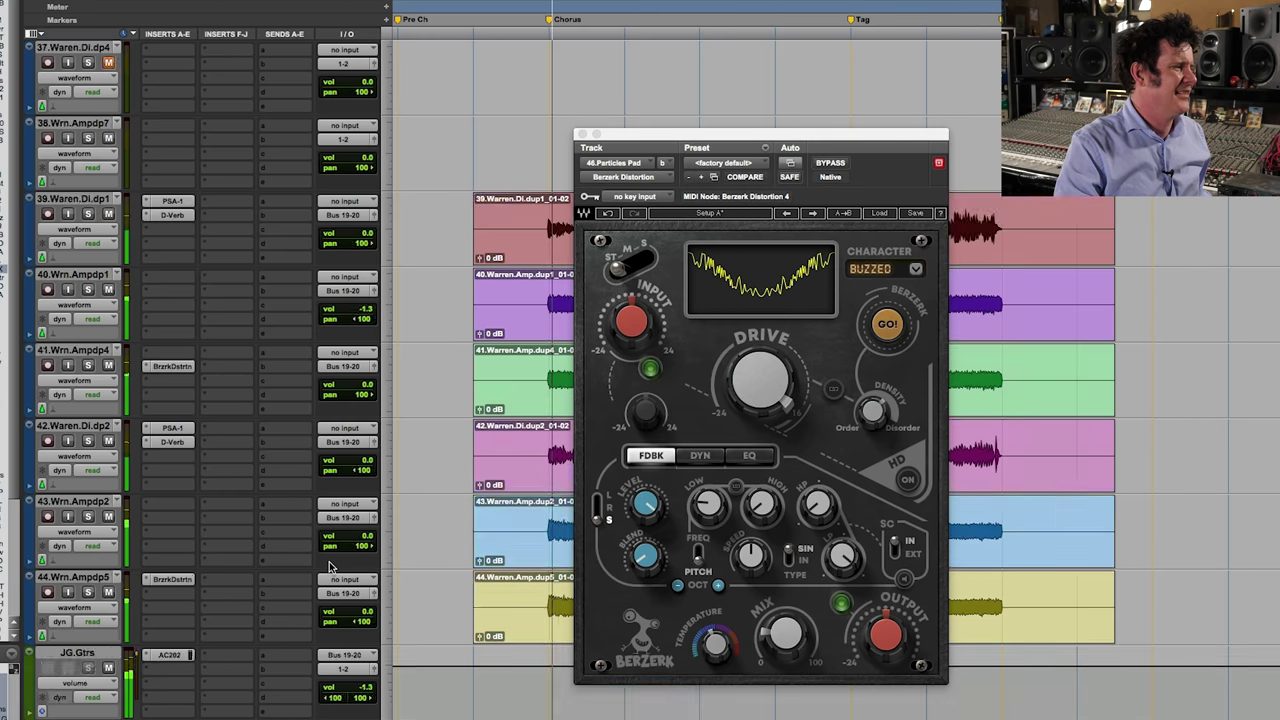
Raise Berzerk's Output to about 8.1, solo the Particles Pad again and stop playback
{"action": "left_click", "coordinate": [885, 635]}
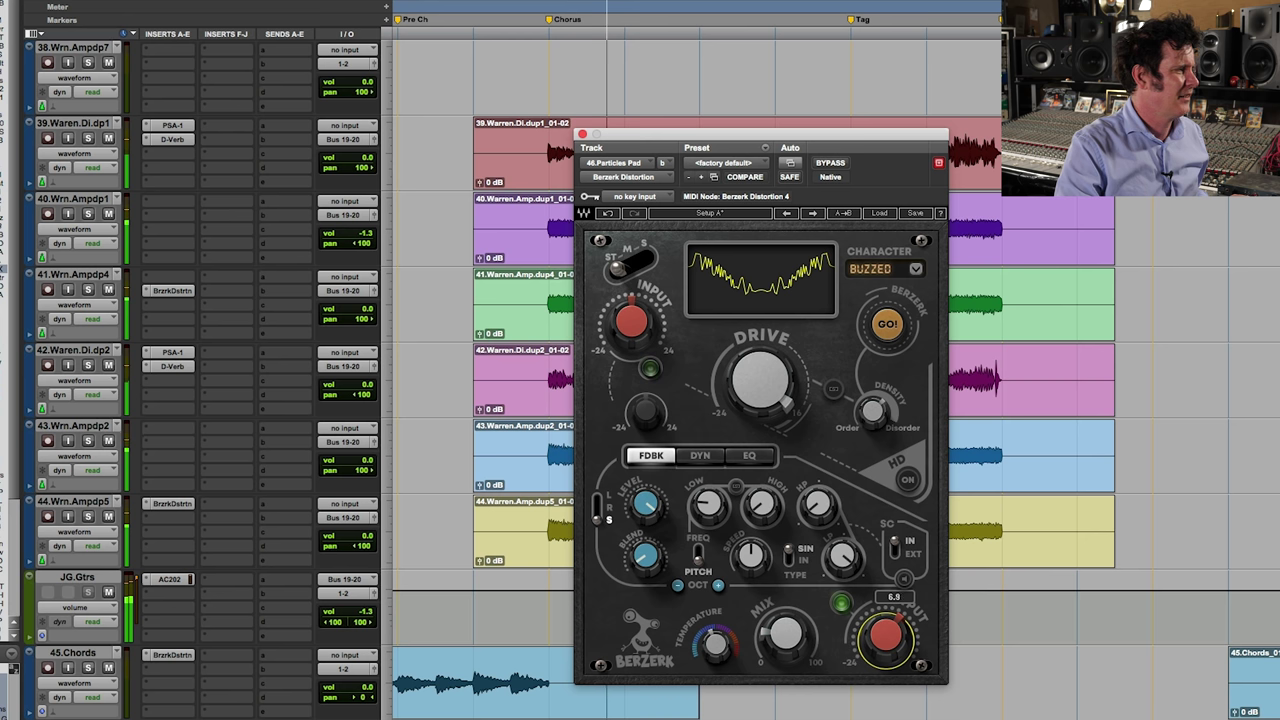
{"action": "left_click_drag", "start_coordinate": [885, 635], "coordinate": [885, 630]}
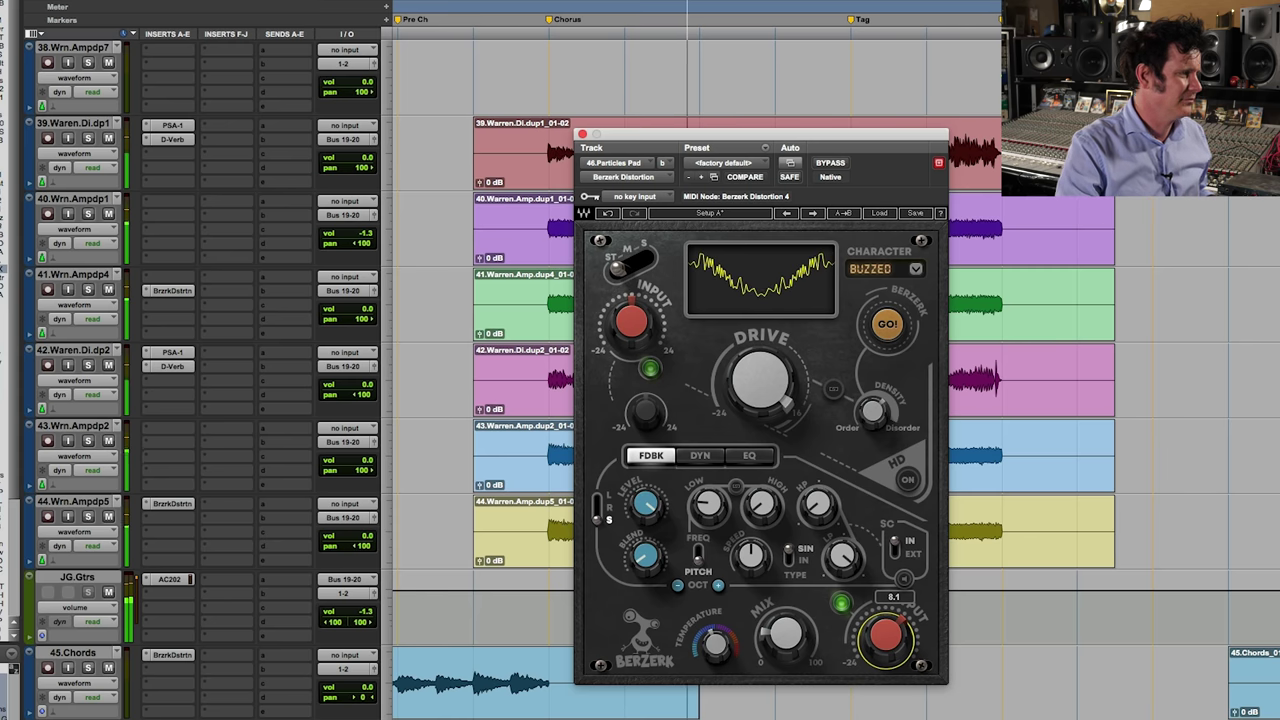
{"action": "key", "text": "shift+s"}
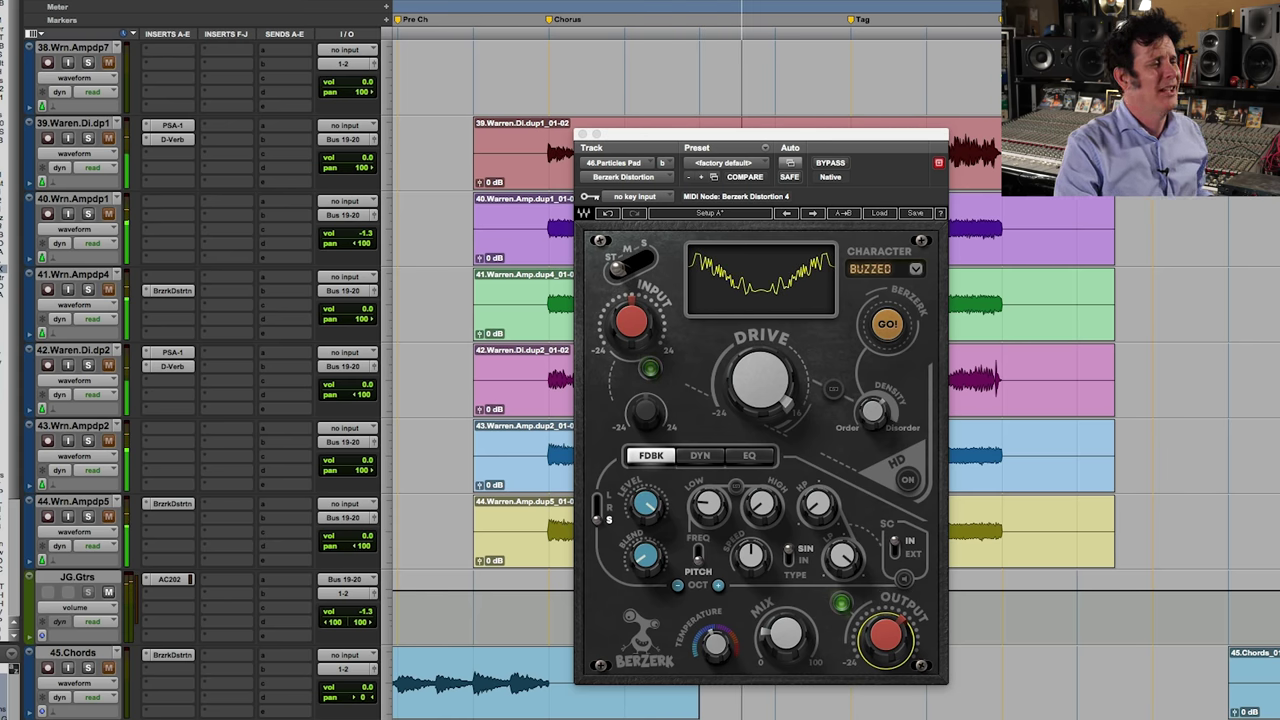
{"action": "key", "text": "space"}
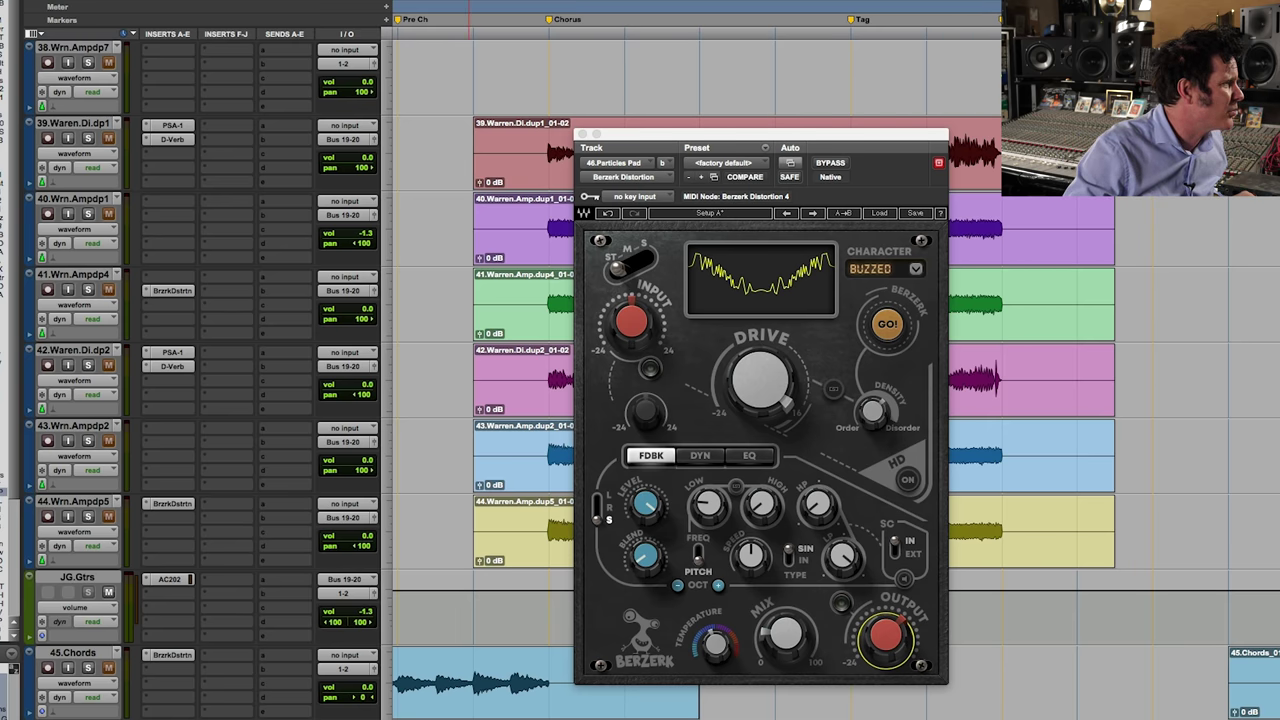
Replay the chorus with Berzerk active on the pad and set its Mix to about 15.6
{"action": "left_click", "coordinate": [206, 655]}
{"action": "left_click", "coordinate": [1130, 482]}
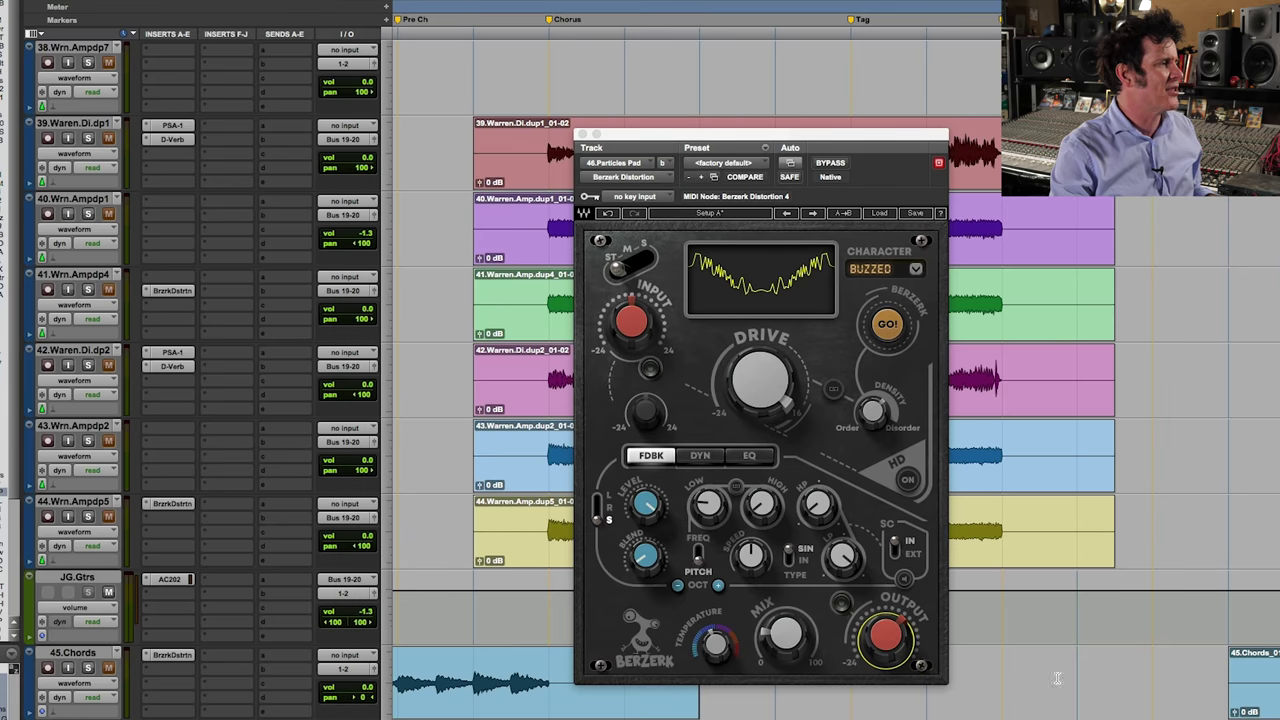
{"action": "key", "text": "space"}
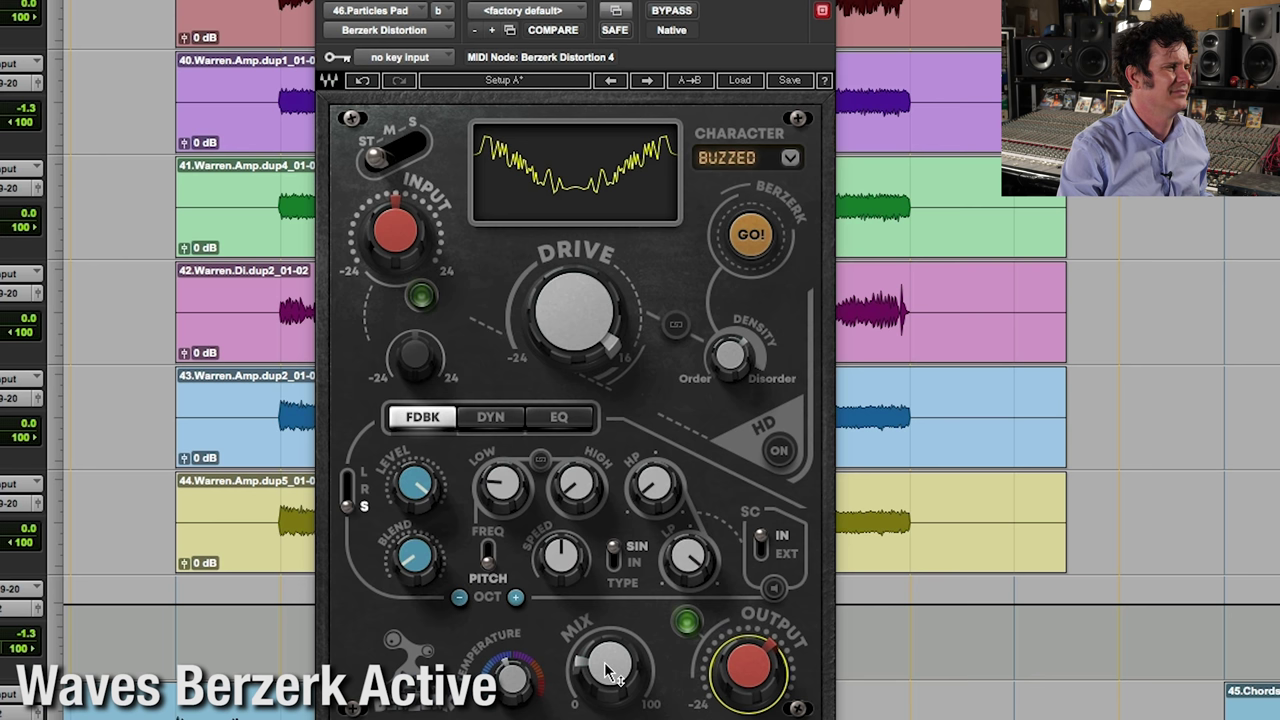
{"action": "left_click", "coordinate": [612, 675]}
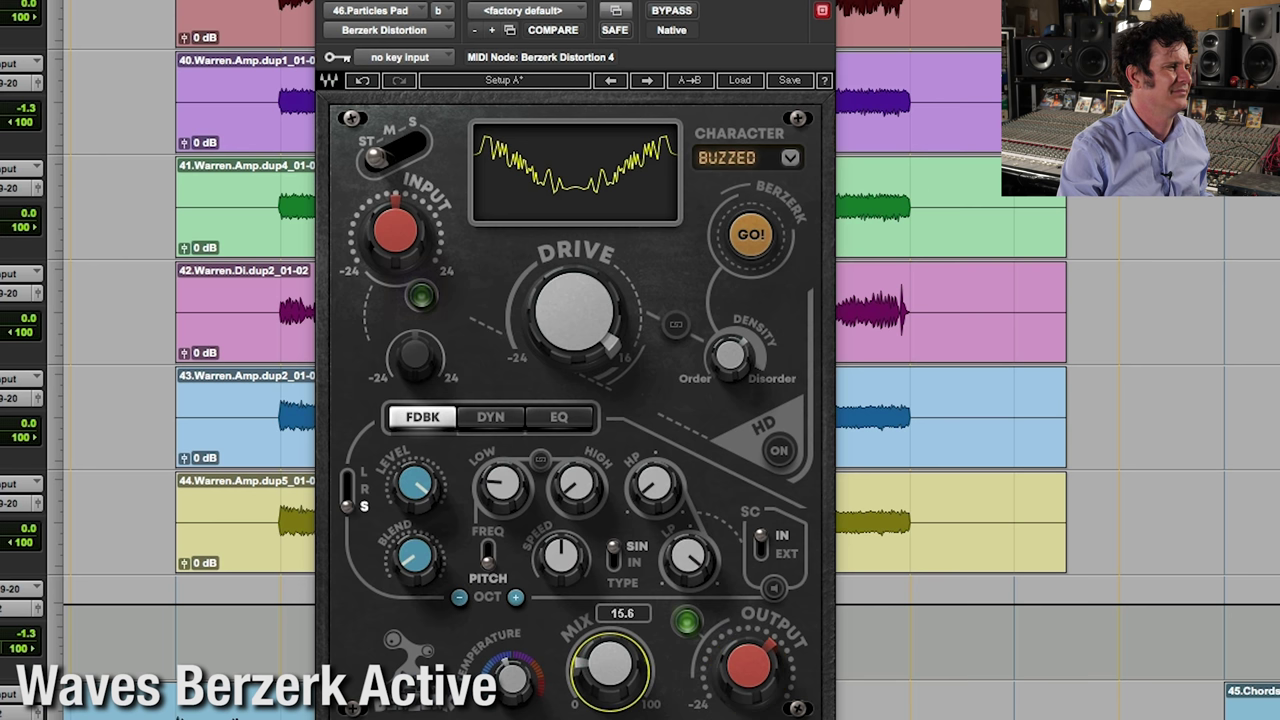
{"action": "left_click_drag", "start_coordinate": [605, 668], "coordinate": [605, 668]}
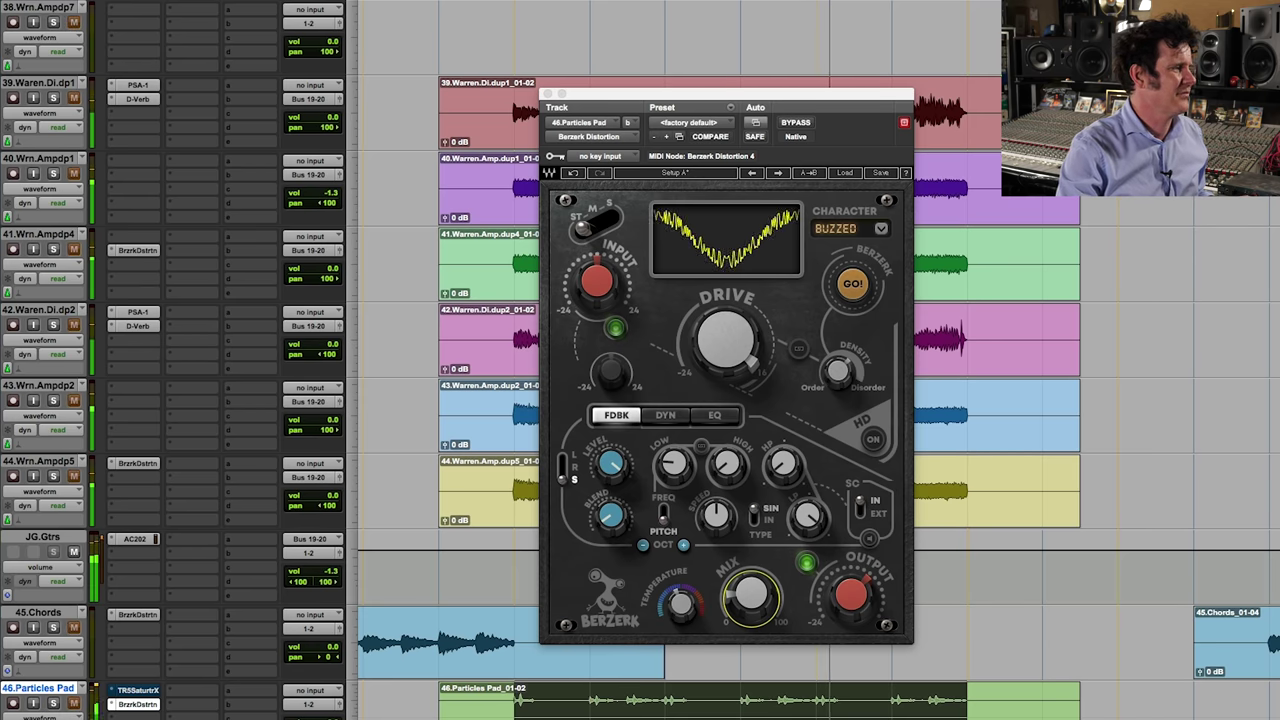
Audition the String Lead track in solo and switch the solo over to the Particles Pad
{"action": "scroll", "coordinate": [640, 400], "scroll_direction": "down", "scroll_amount": 3}
{"action": "scroll", "coordinate": [640, 400], "scroll_direction": "up", "scroll_amount": 3}
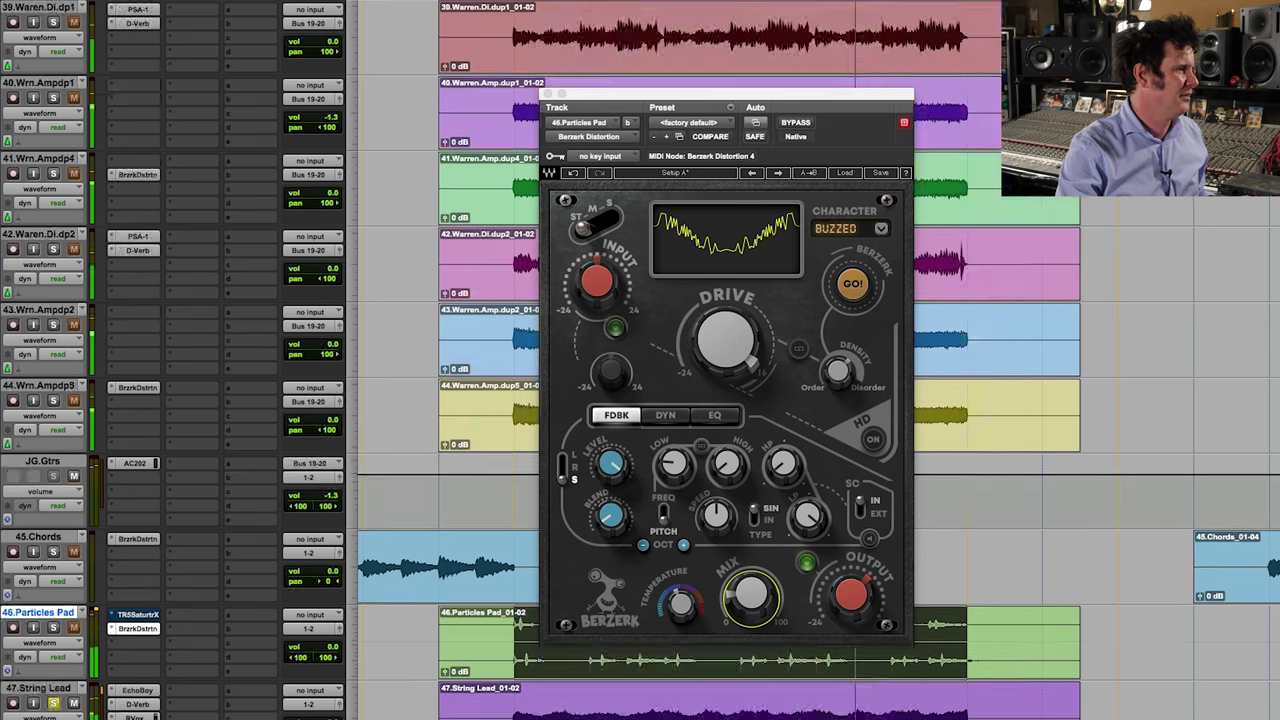
{"action": "left_click", "coordinate": [54, 703]}
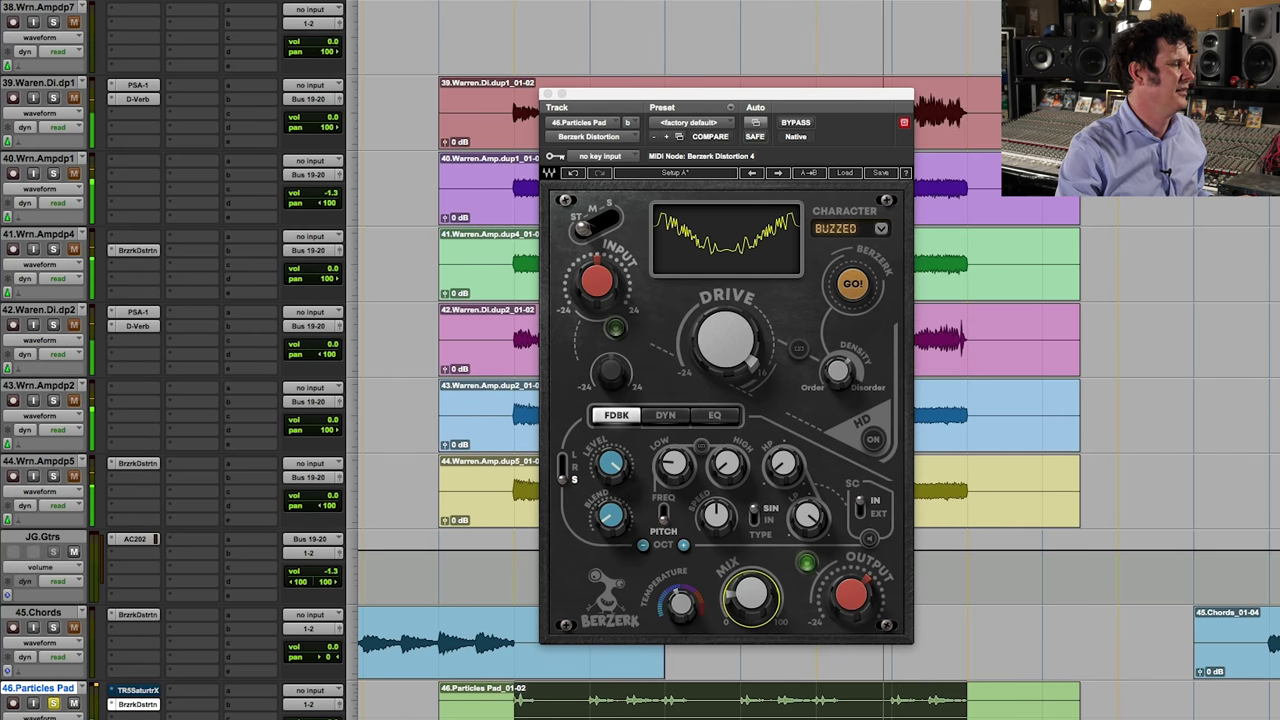
Clear the solos to hear the full mix and close the pad's Berzerk window
{"action": "scroll", "coordinate": [60, 705], "scroll_direction": "down", "scroll_amount": 3}
{"action": "scroll", "coordinate": [55, 705], "scroll_direction": "down", "scroll_amount": 6}
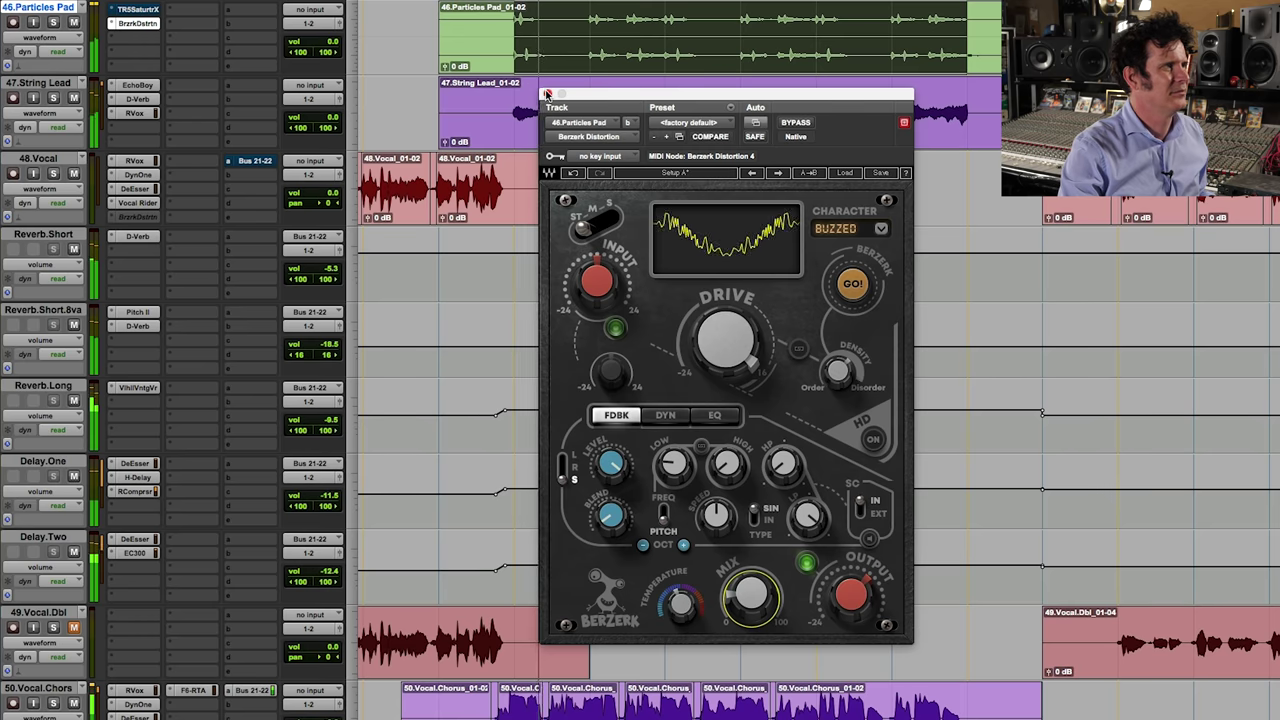
{"action": "left_click", "coordinate": [545, 94]}
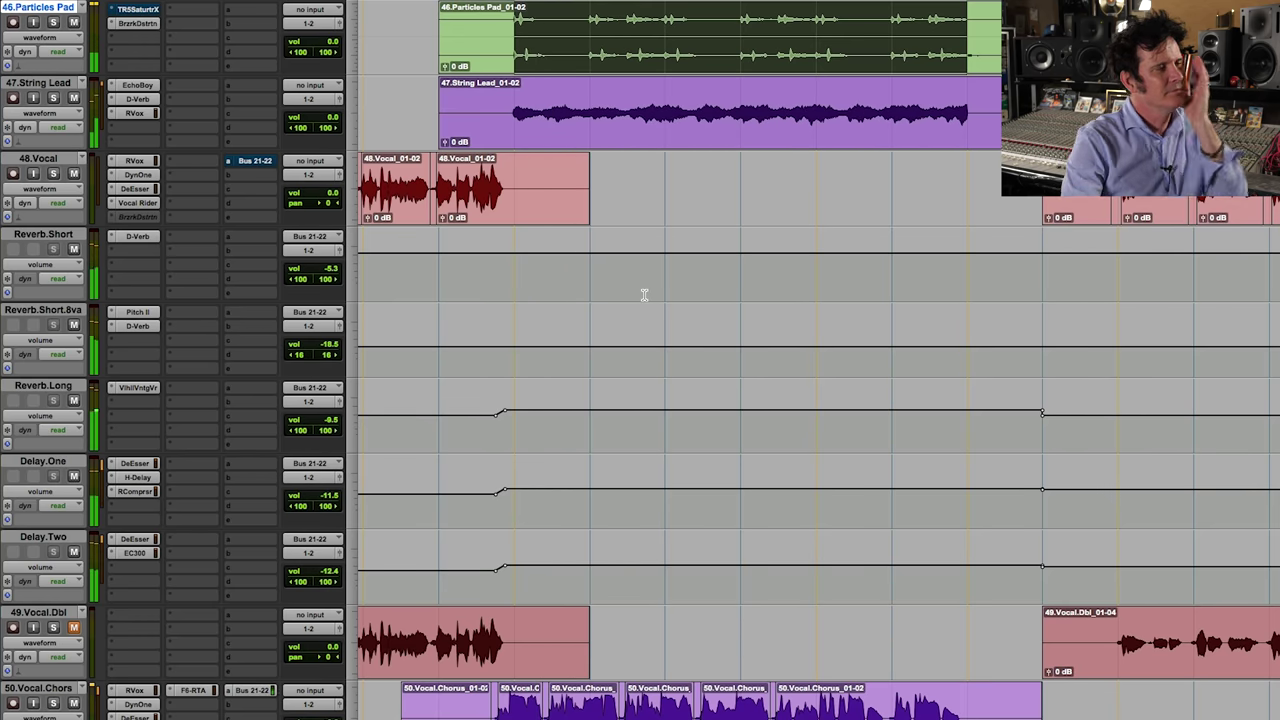
Select the chorus section across the drum tracks, including SN Top, SN Bot, Hi Hat and OH, and solo them
{"action": "scroll", "coordinate": [641, 296], "scroll_direction": "up", "scroll_amount": 6}
{"action": "scroll", "coordinate": [658, 308], "scroll_direction": "up", "scroll_amount": 11}
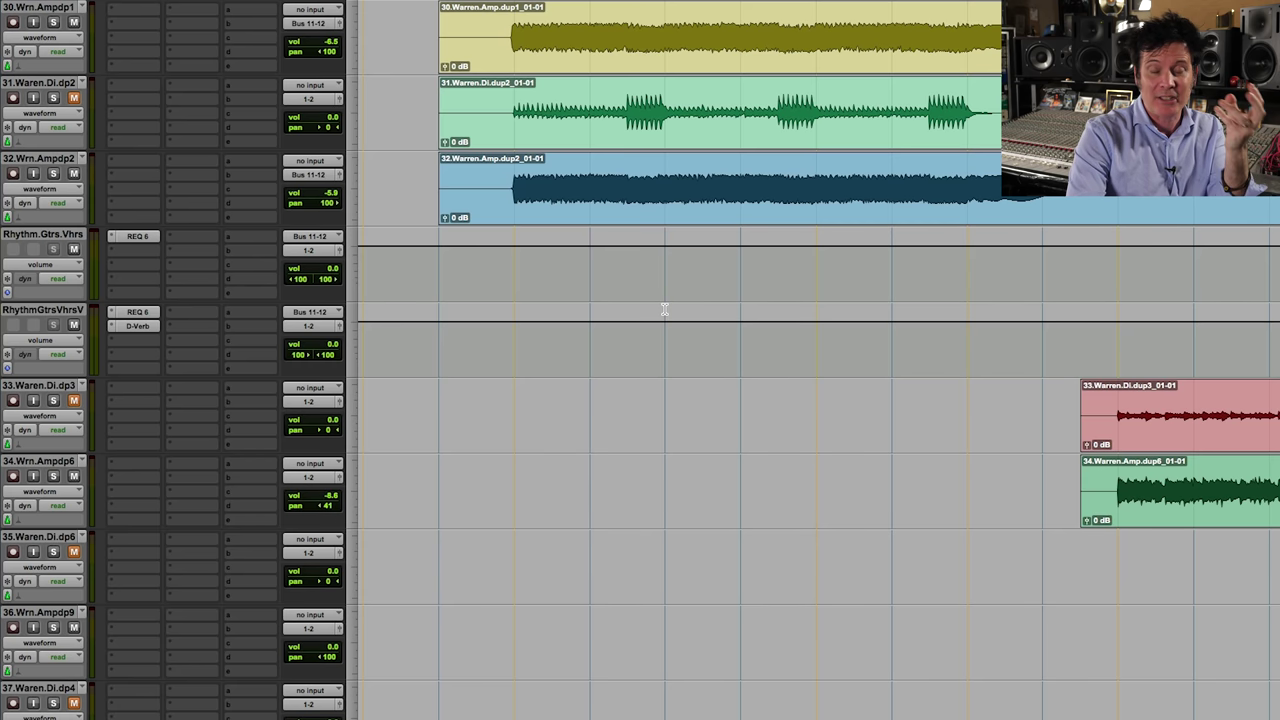
{"action": "scroll", "coordinate": [662, 310], "scroll_direction": "up", "scroll_amount": 2}
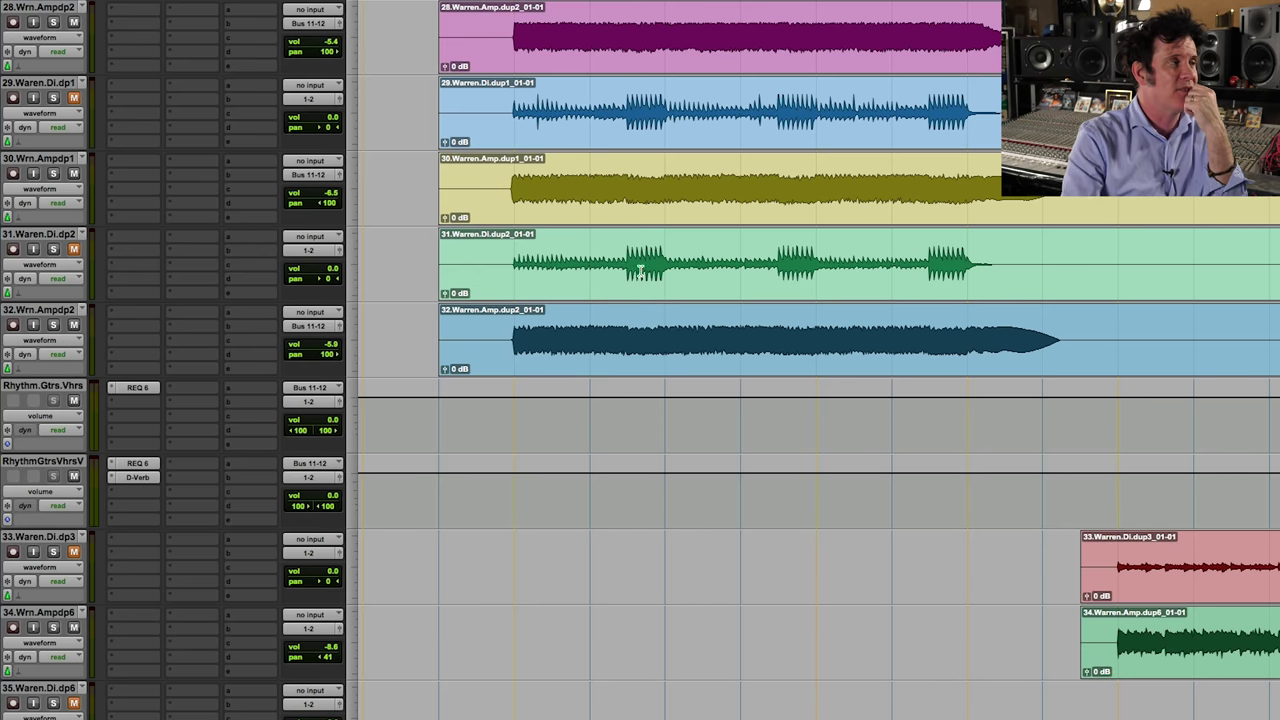
{"action": "scroll", "coordinate": [660, 292], "scroll_direction": "up", "scroll_amount": 10}
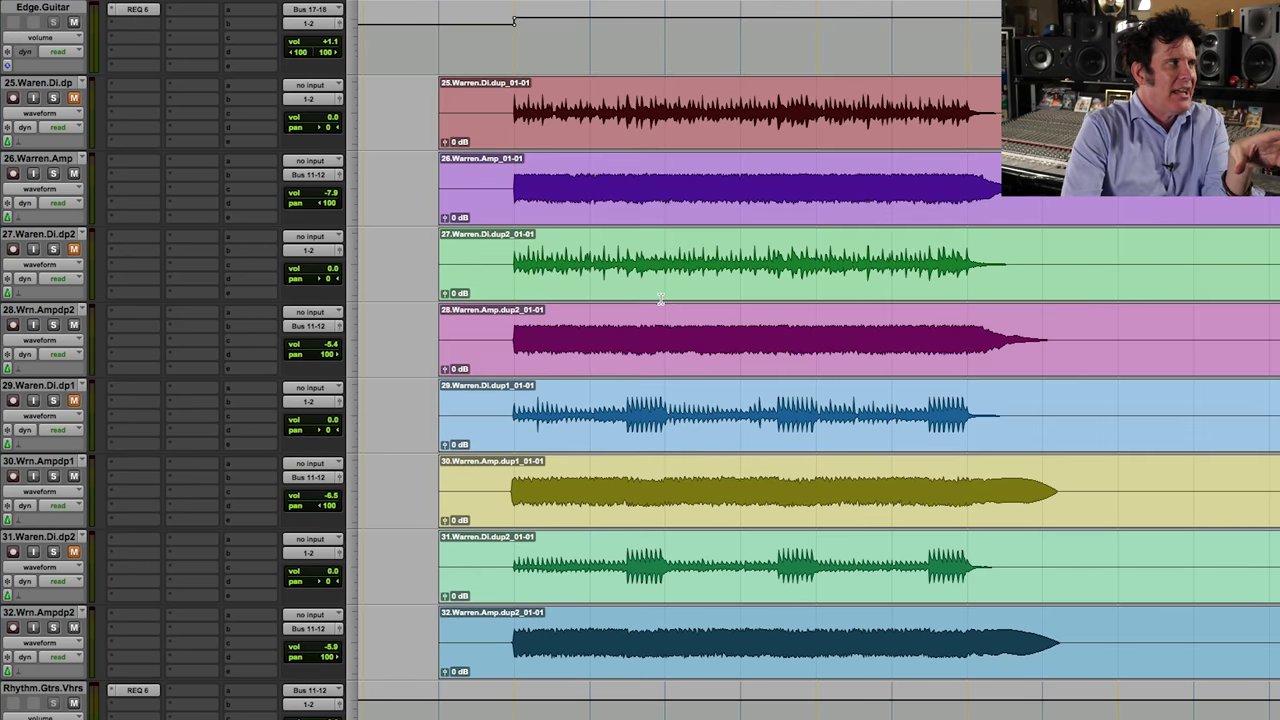
{"action": "scroll", "coordinate": [661, 304], "scroll_direction": "up", "scroll_amount": 10}
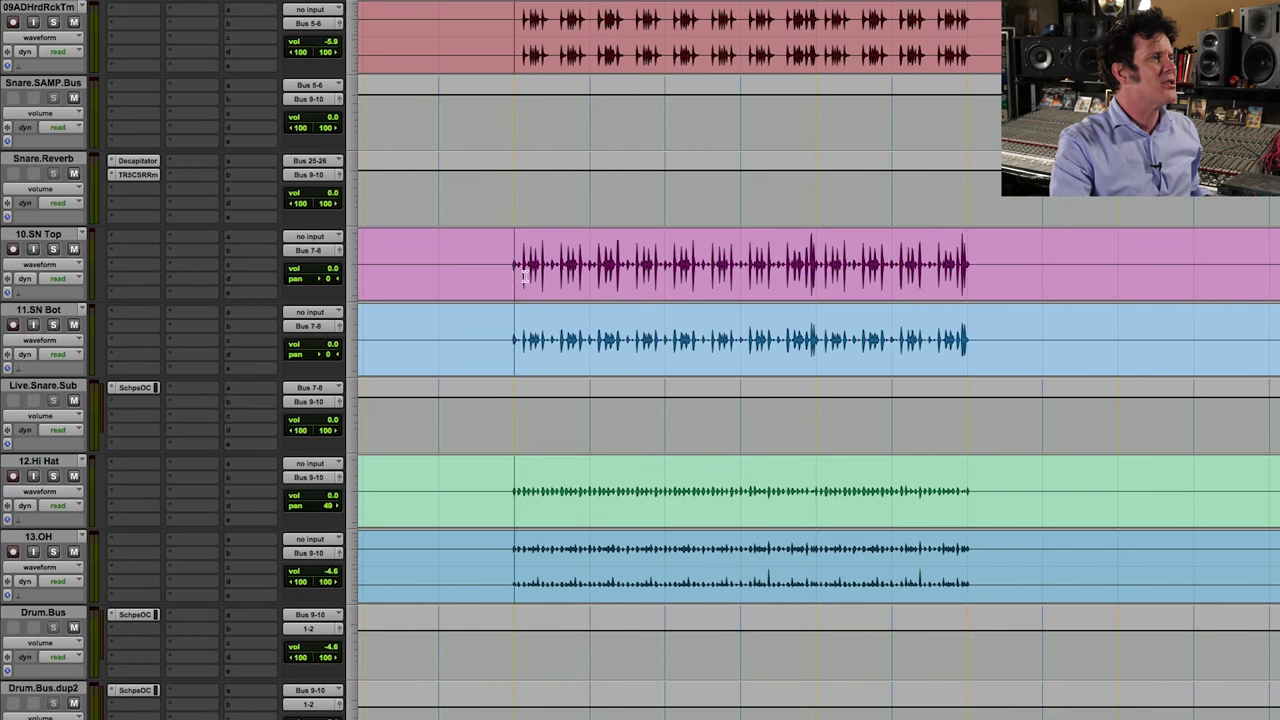
{"action": "left_click_drag", "start_coordinate": [508, 279], "coordinate": [971, 303]}
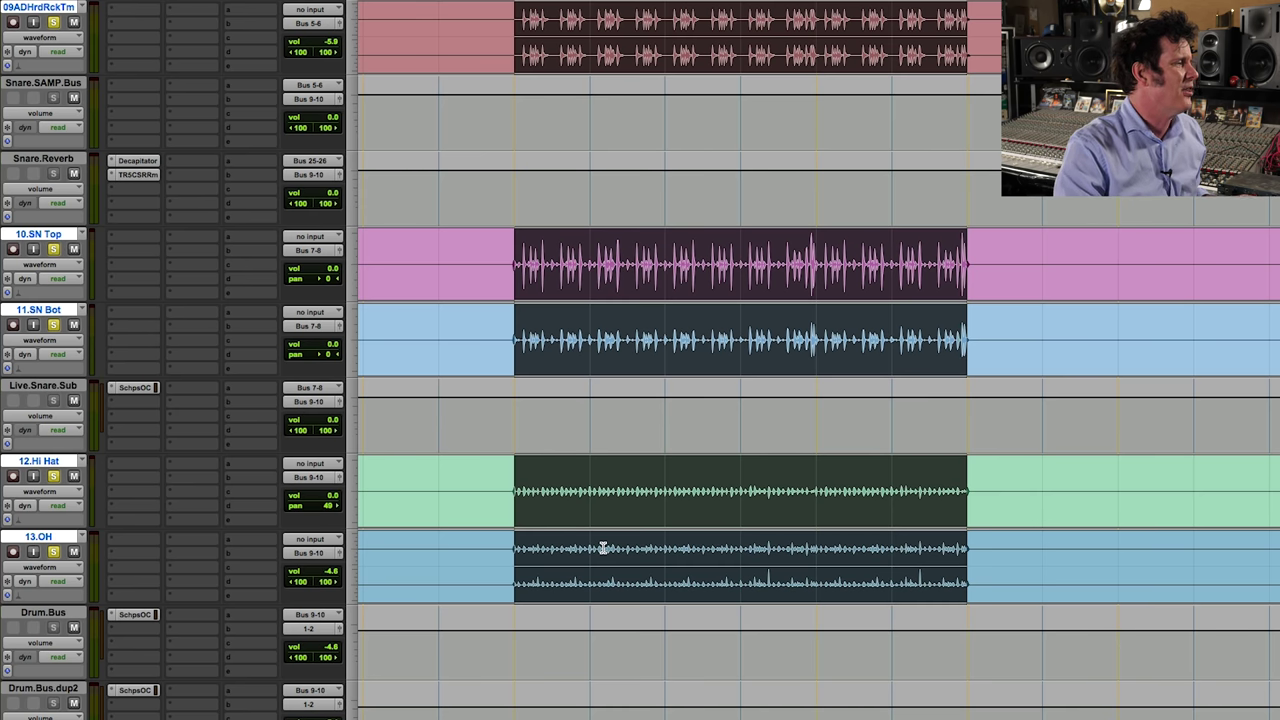
{"action": "scroll", "coordinate": [608, 552], "scroll_direction": "down", "scroll_amount": 8}
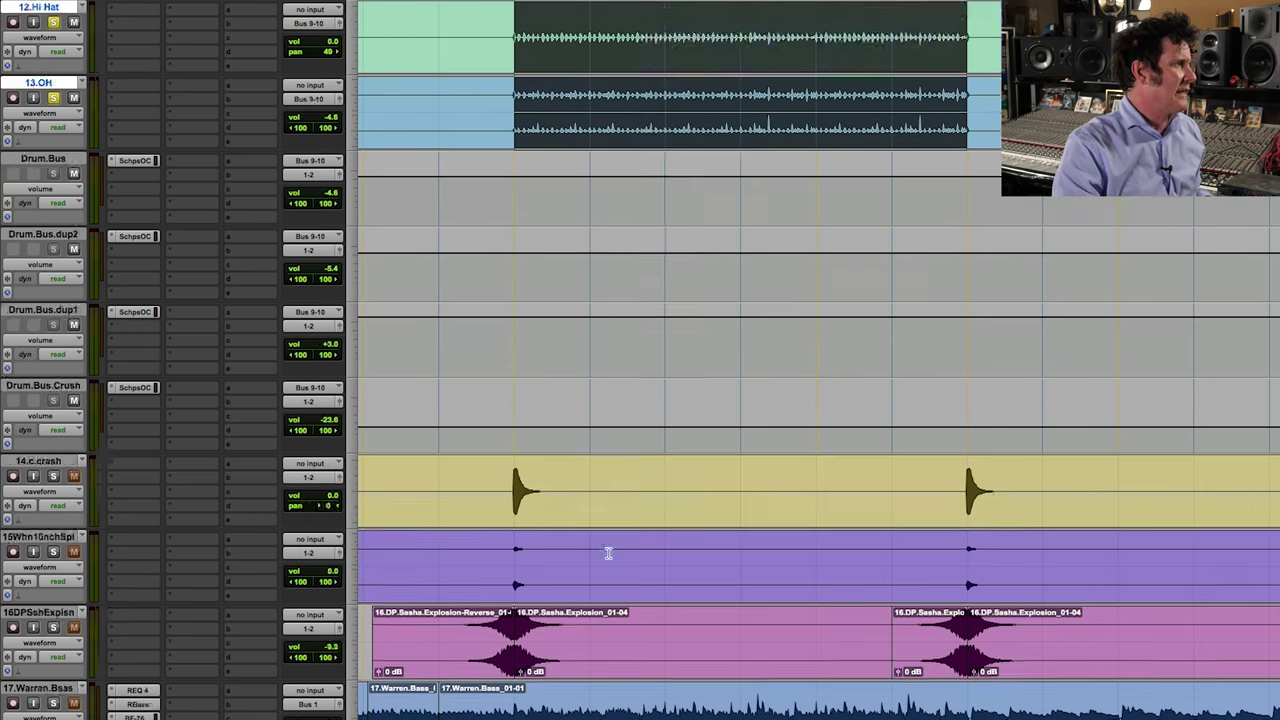
Play the soloed drums from the chorus start and mute Drum.Bus, Drum.Bus.dup1 and Drum.Bus.Crush to isolate Drum.Bus.dup2
{"action": "scroll", "coordinate": [615, 330], "scroll_direction": "up", "scroll_amount": 1}
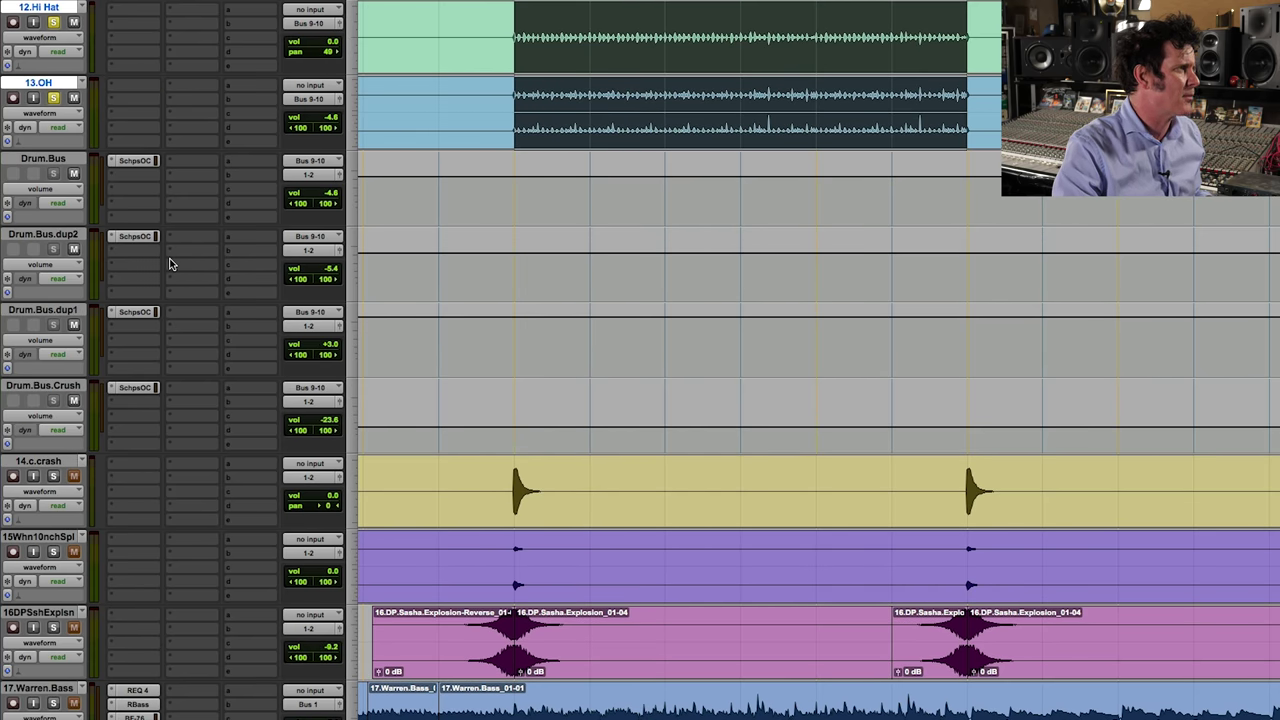
{"action": "key", "text": "space"}
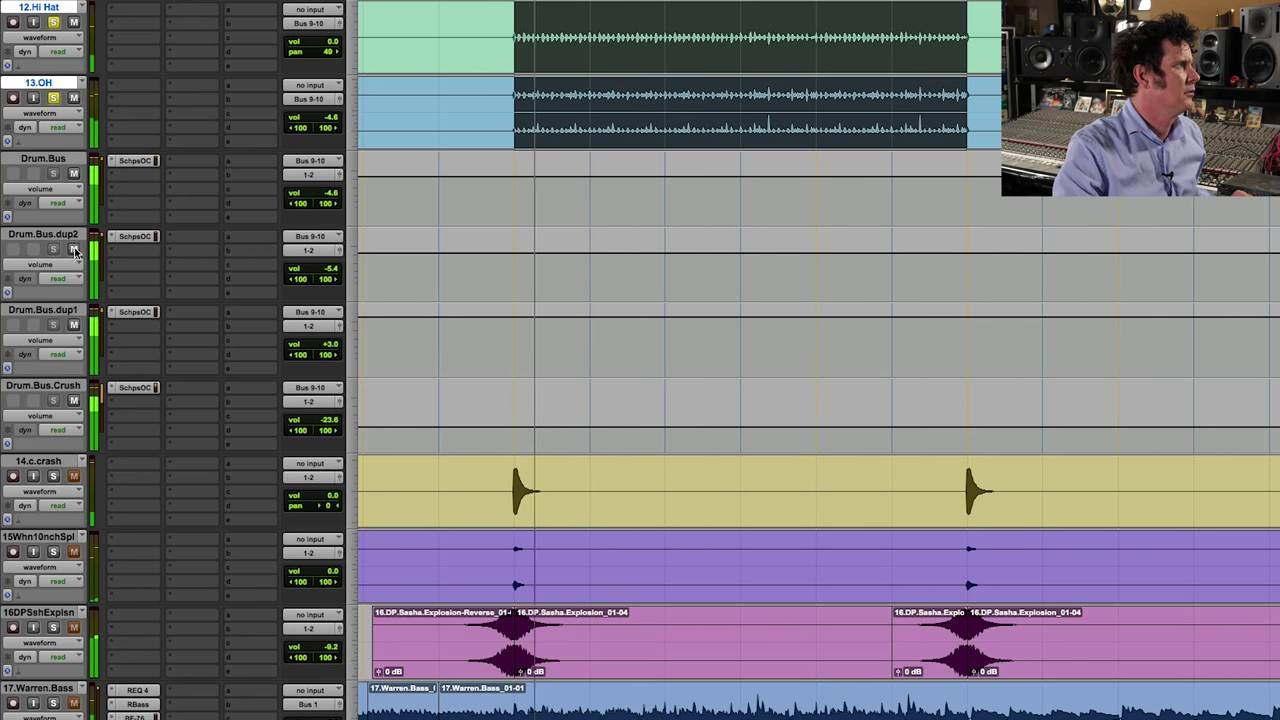
{"action": "left_click", "coordinate": [74, 173]}
{"action": "left_click", "coordinate": [74, 325]}
{"action": "left_click", "coordinate": [74, 400]}
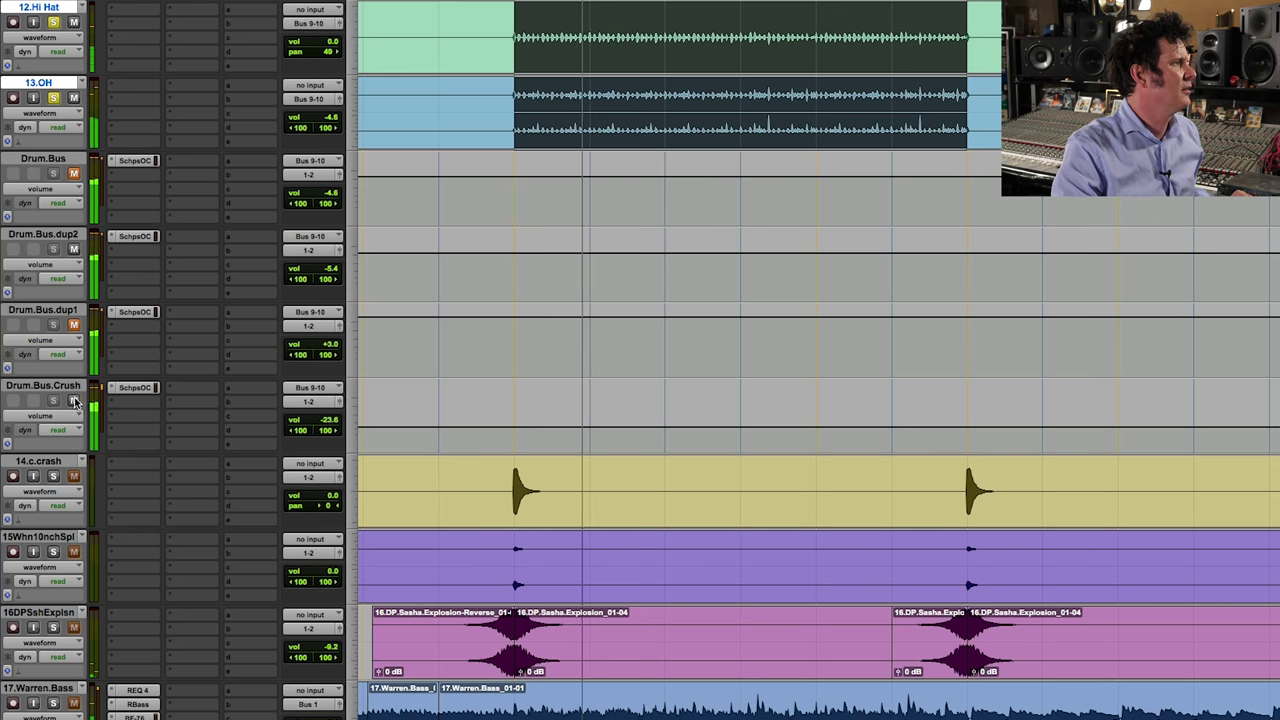
Insert the multichannel Berzerk Distortion plug-in after SchpsOC on Drum.Bus.dup2
{"action": "left_click", "coordinate": [133, 250]}
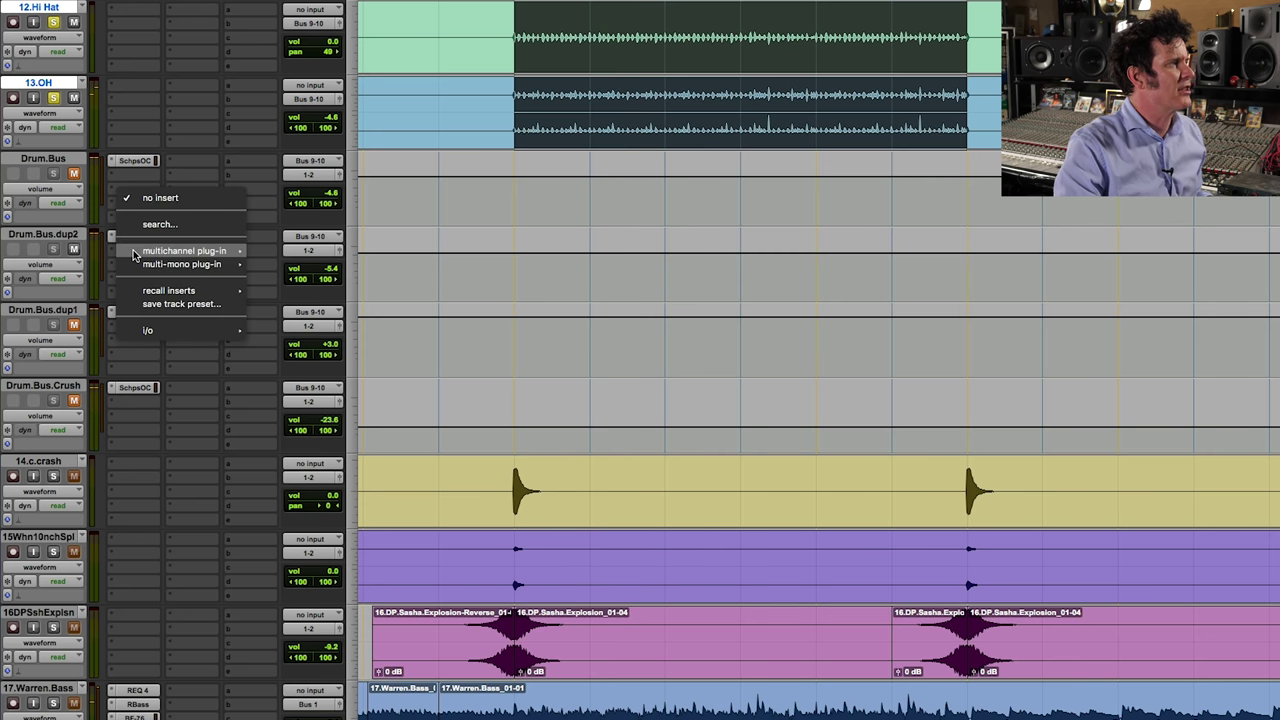
{"action": "mouse_move", "coordinate": [190, 250]}
{"action": "mouse_move", "coordinate": [295, 146]}
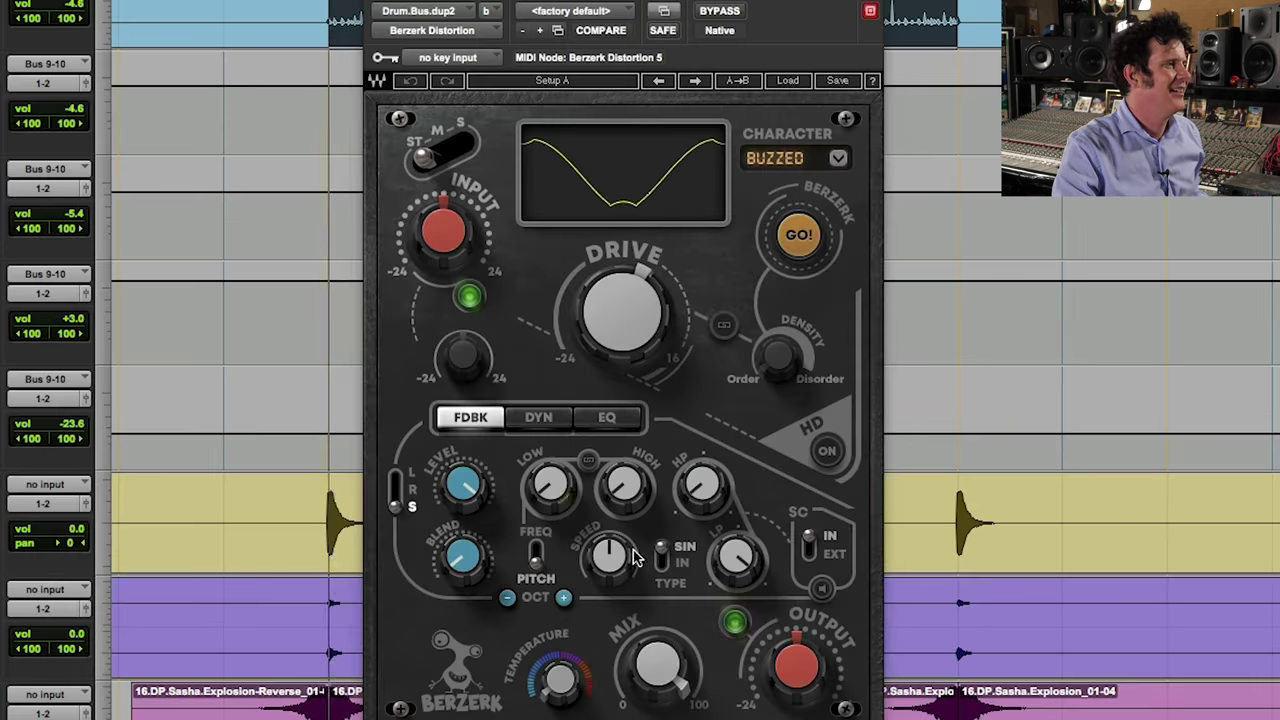
Set the dynamics Blend to 87.0, bring the Threshold down to about three quarters, and trigger Berzerk's GO! effect
{"action": "left_click", "coordinate": [537, 418]}
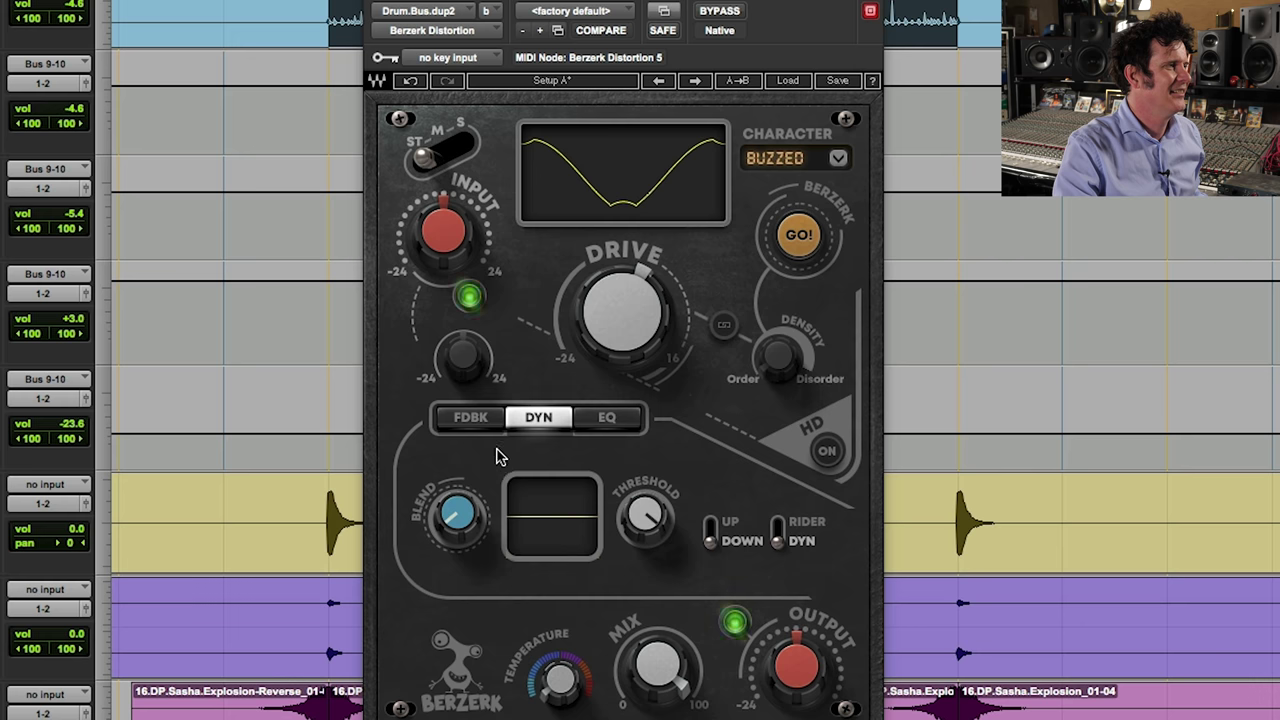
{"action": "left_click_drag", "start_coordinate": [448, 532], "coordinate": [448, 482]}
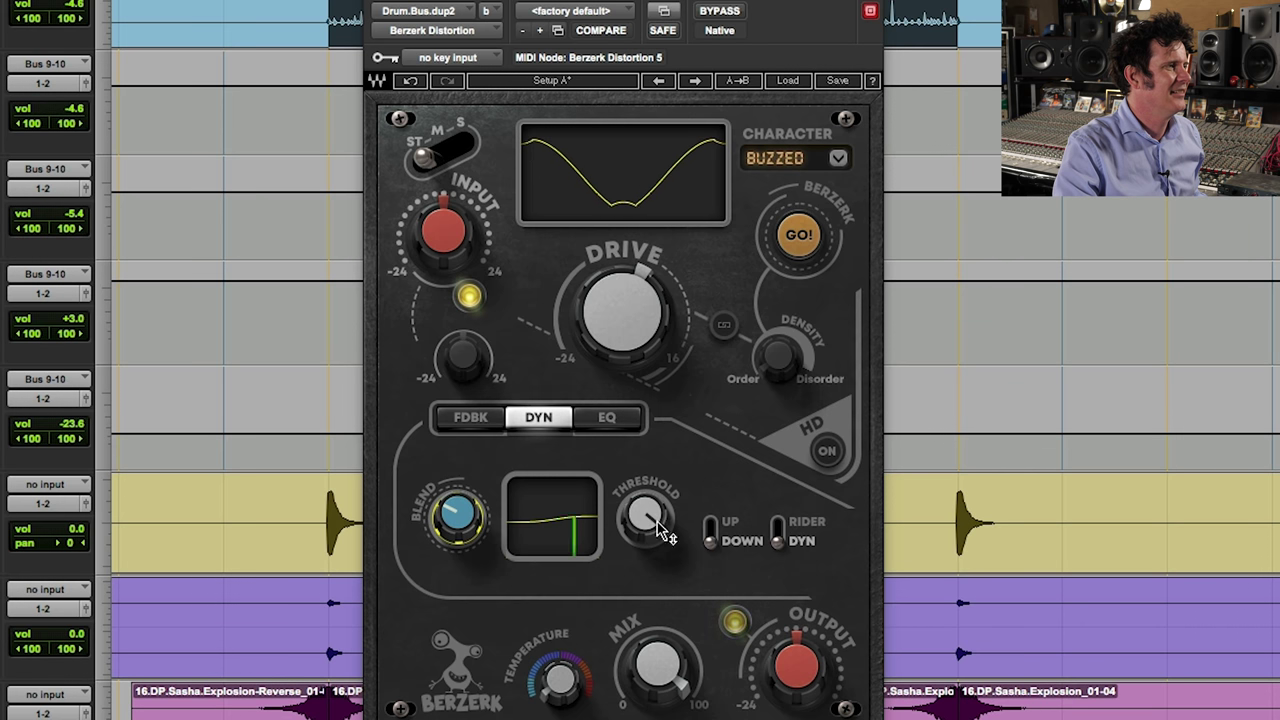
{"action": "left_click_drag", "start_coordinate": [657, 524], "coordinate": [657, 546]}
{"action": "left_click_drag", "start_coordinate": [645, 495], "coordinate": [645, 502]}
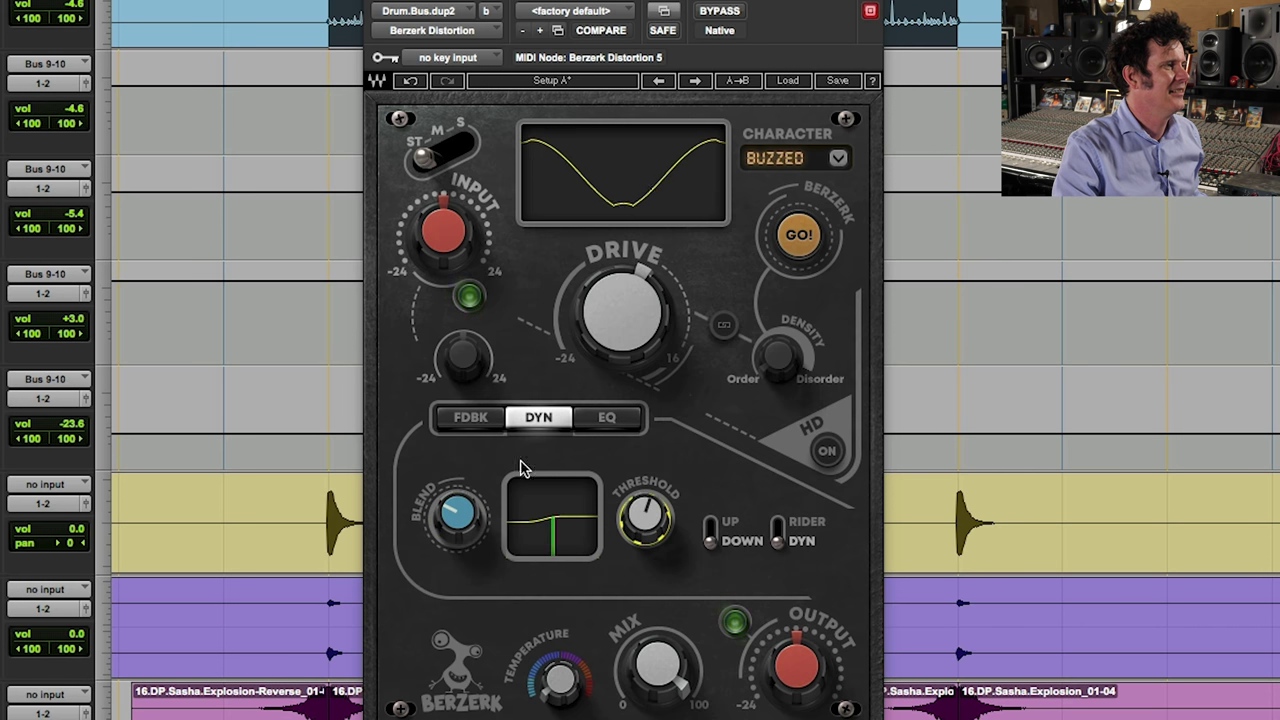
{"action": "left_click_drag", "start_coordinate": [460, 517], "coordinate": [460, 475]}
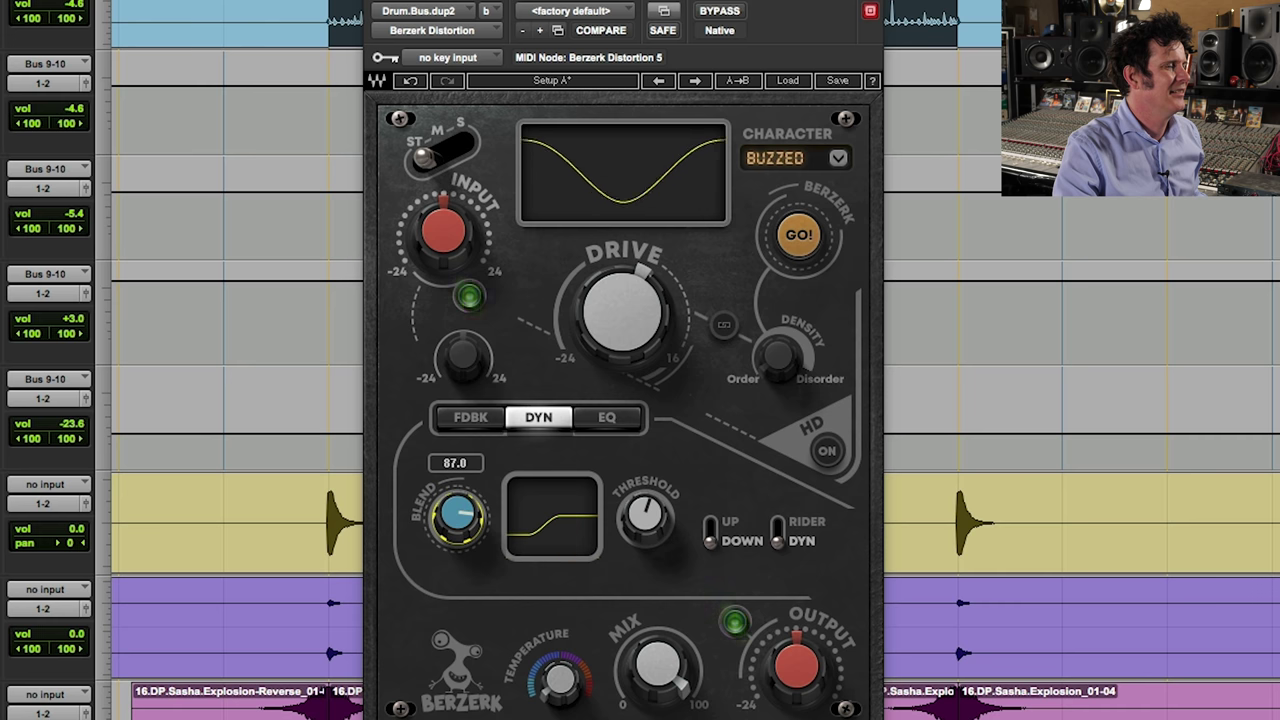
{"action": "left_click_drag", "start_coordinate": [645, 515], "coordinate": [645, 491]}
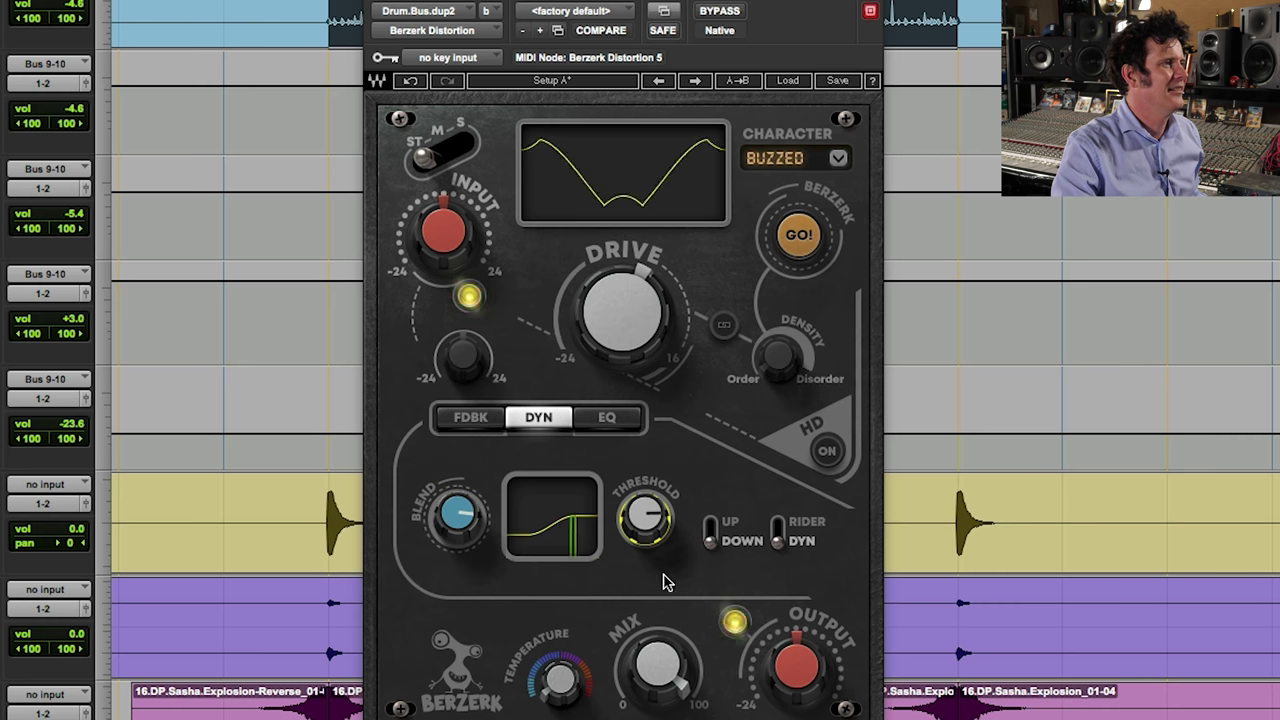
{"action": "left_click", "coordinate": [810, 244]}
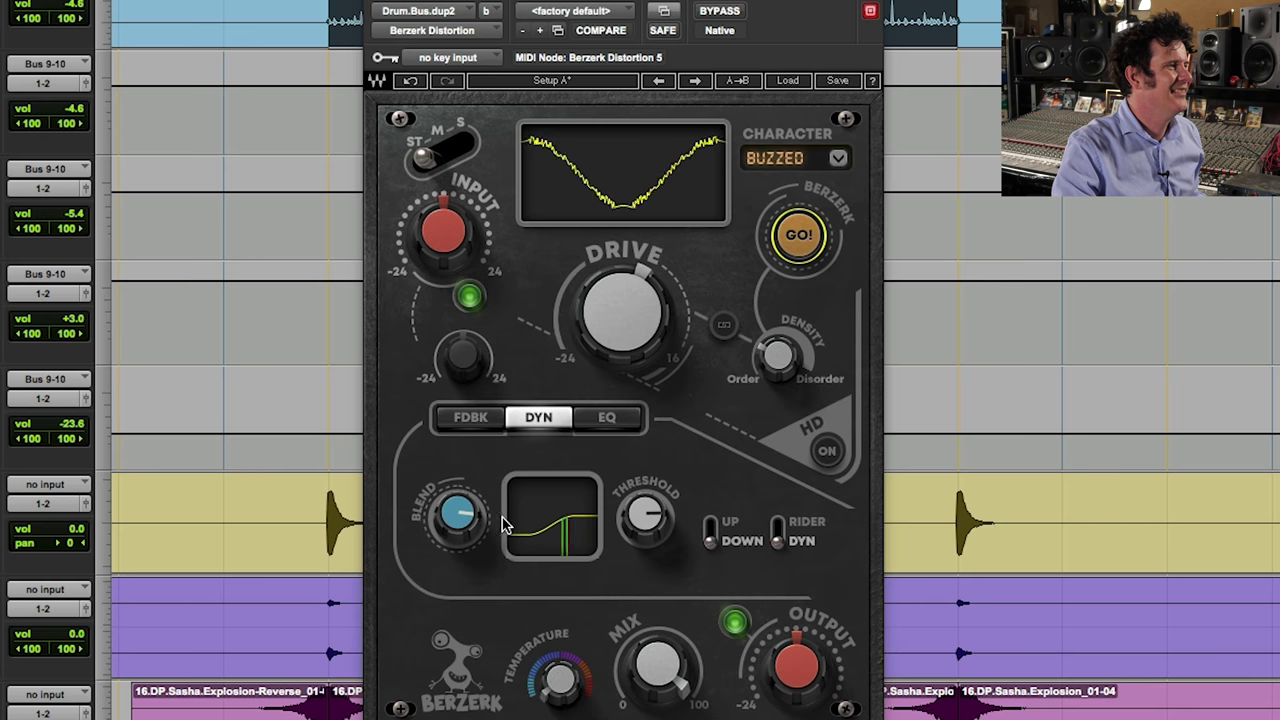
In Berzerk's feedback section, raise the Low pitch and Blend slightly, increase Speed, and switch Type to IN
{"action": "left_click", "coordinate": [480, 416]}
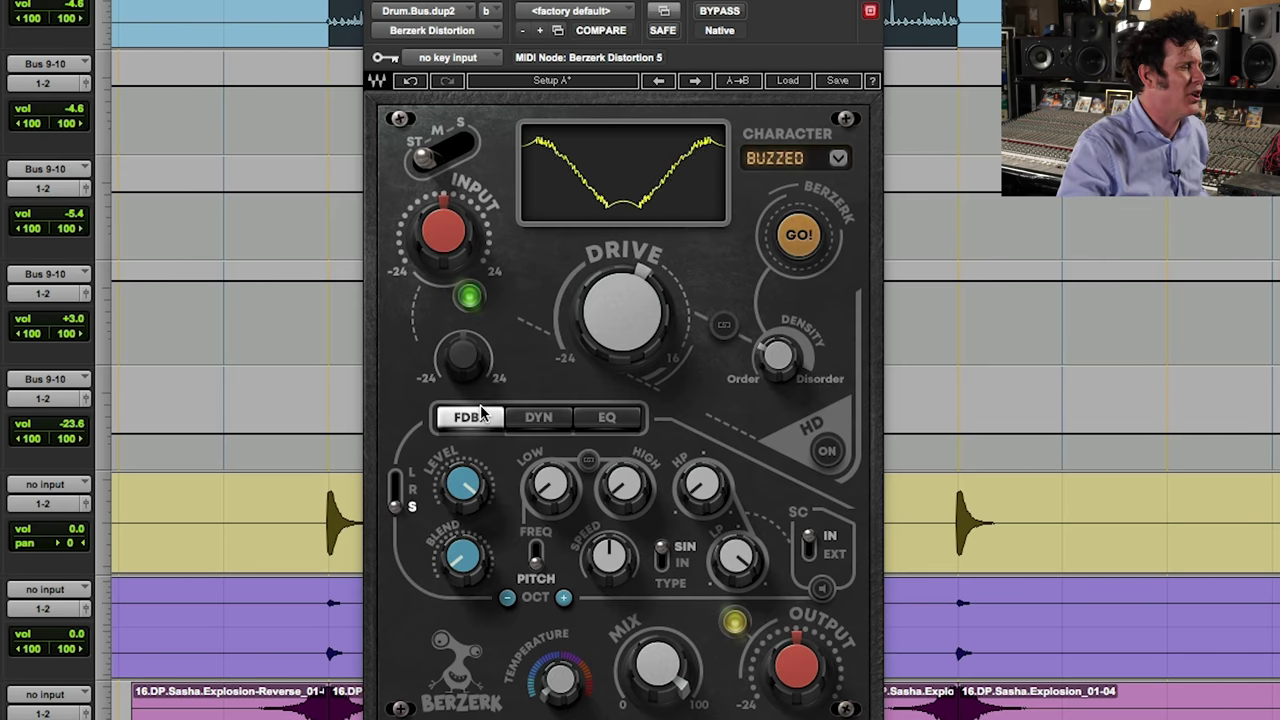
{"action": "left_click", "coordinate": [539, 493]}
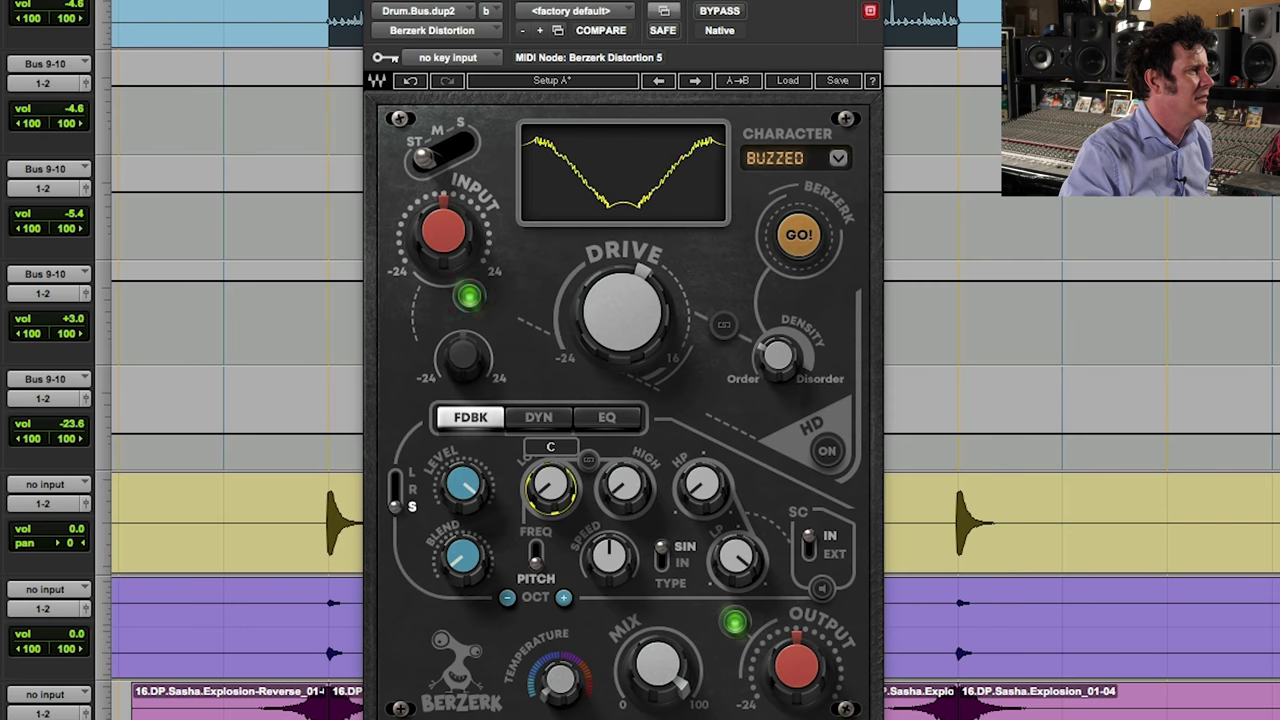
{"action": "left_click", "coordinate": [463, 558]}
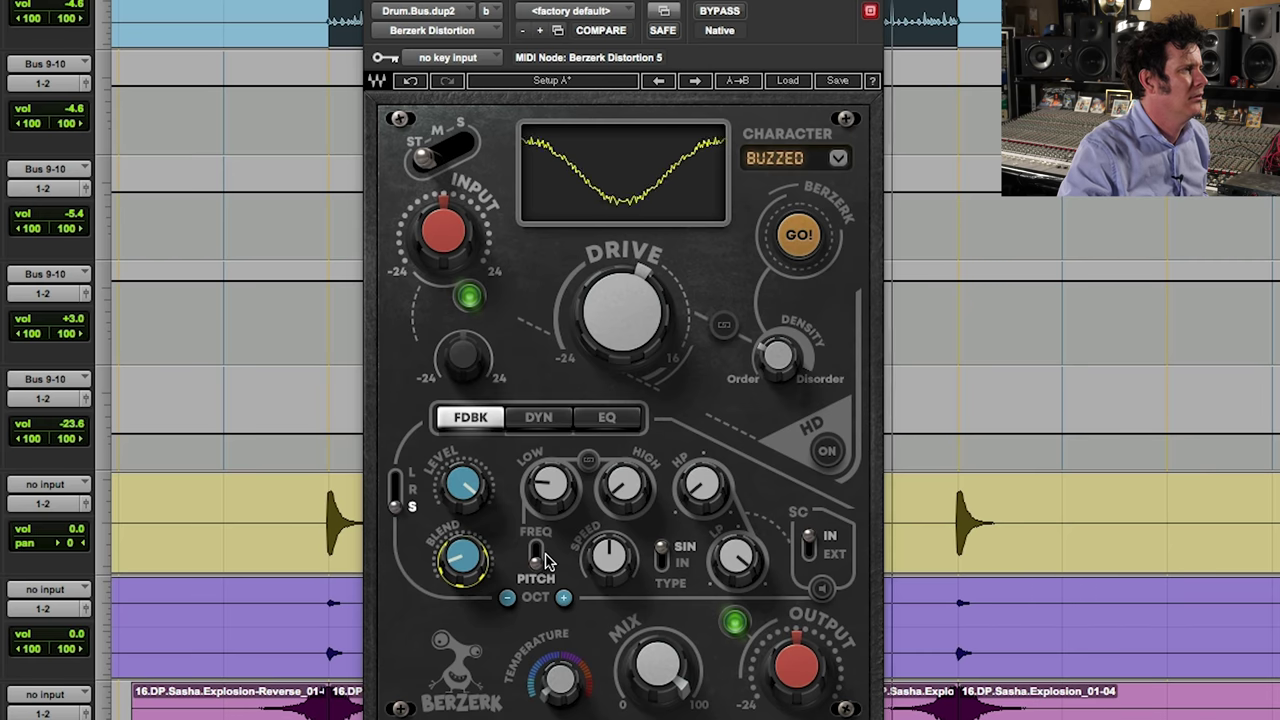
{"action": "left_click_drag", "start_coordinate": [609, 553], "coordinate": [612, 525]}
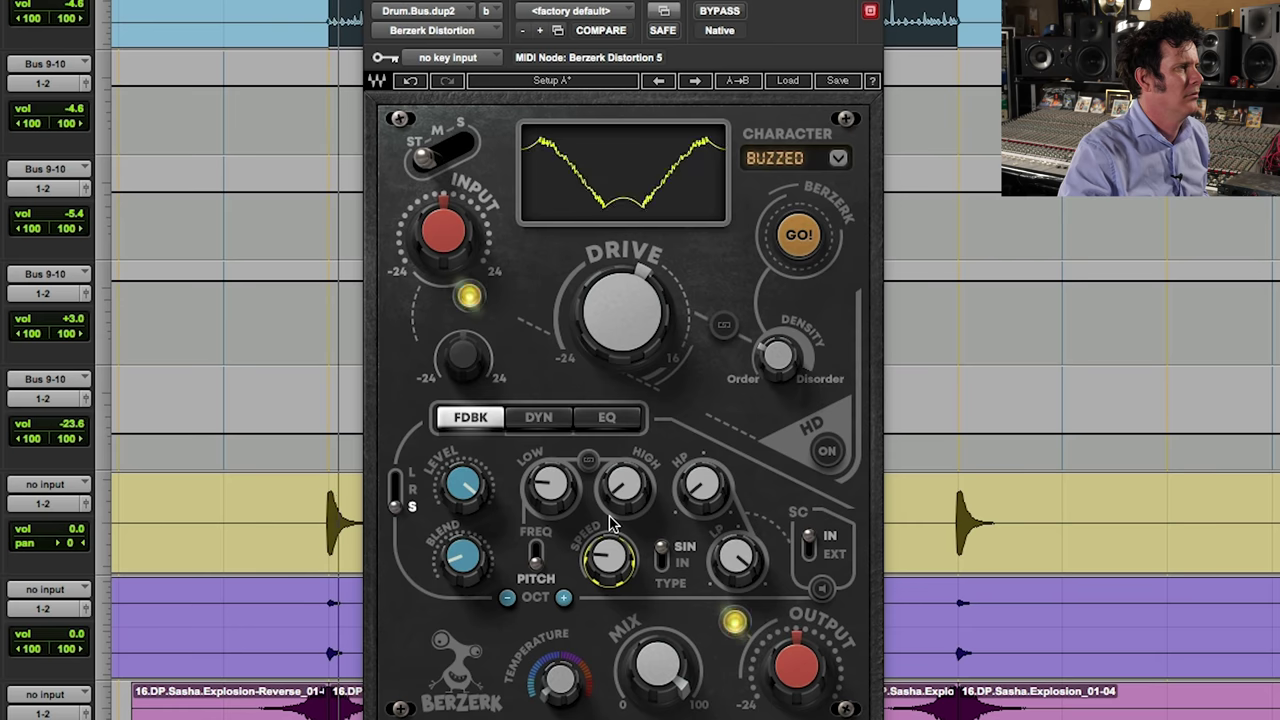
{"action": "left_click", "coordinate": [661, 557]}
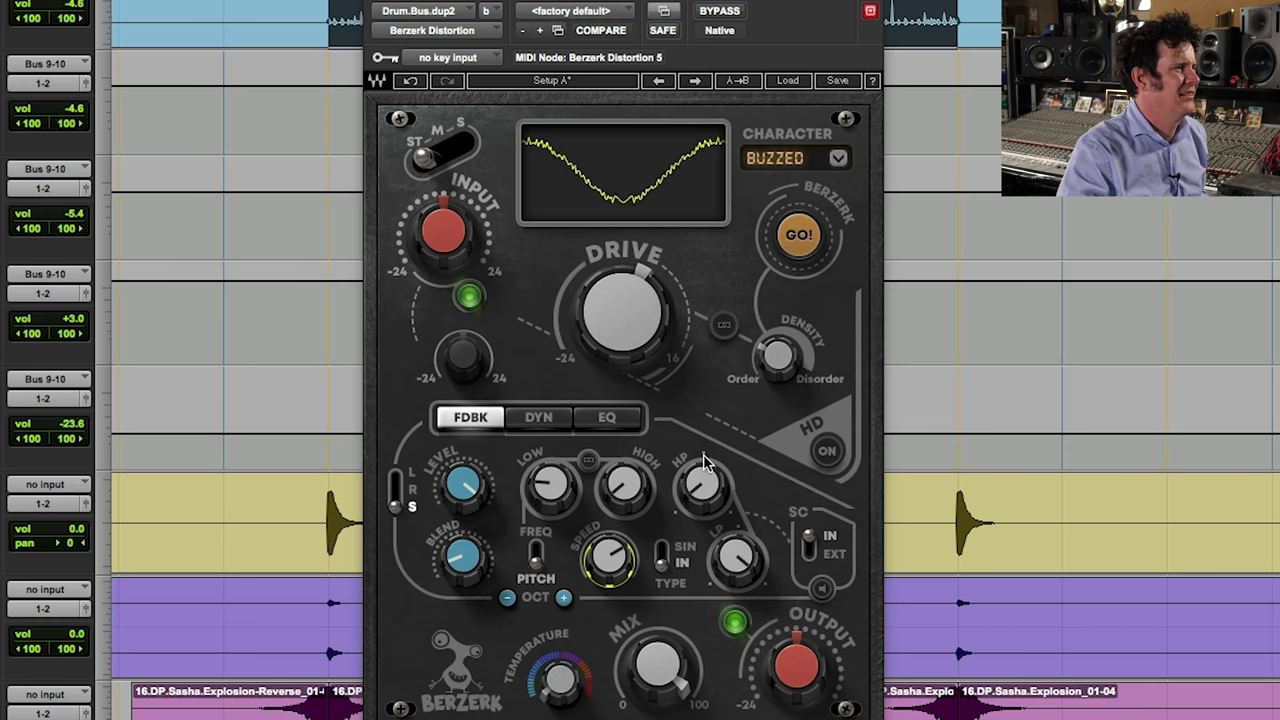
Check the dynamics and EQ sections, raise Density to about 70.1 and reduce Mix on the drum Berzerk
{"action": "left_click", "coordinate": [540, 418]}
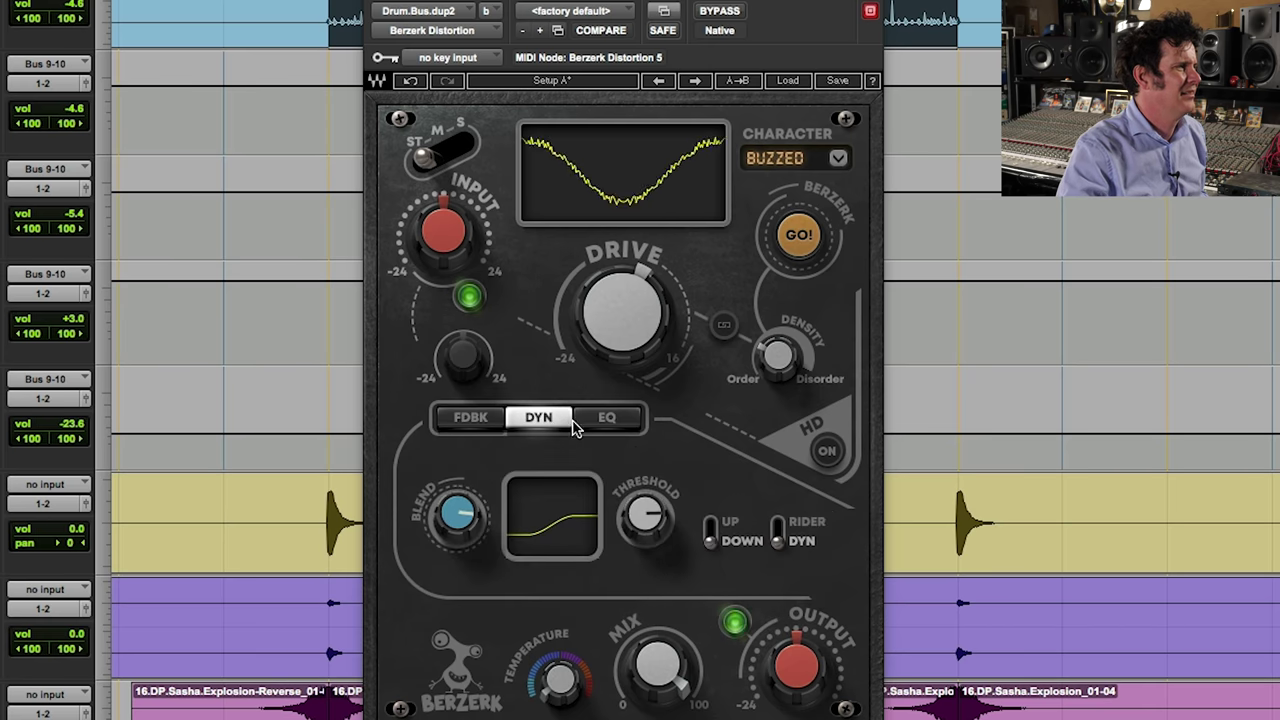
{"action": "left_click", "coordinate": [608, 419]}
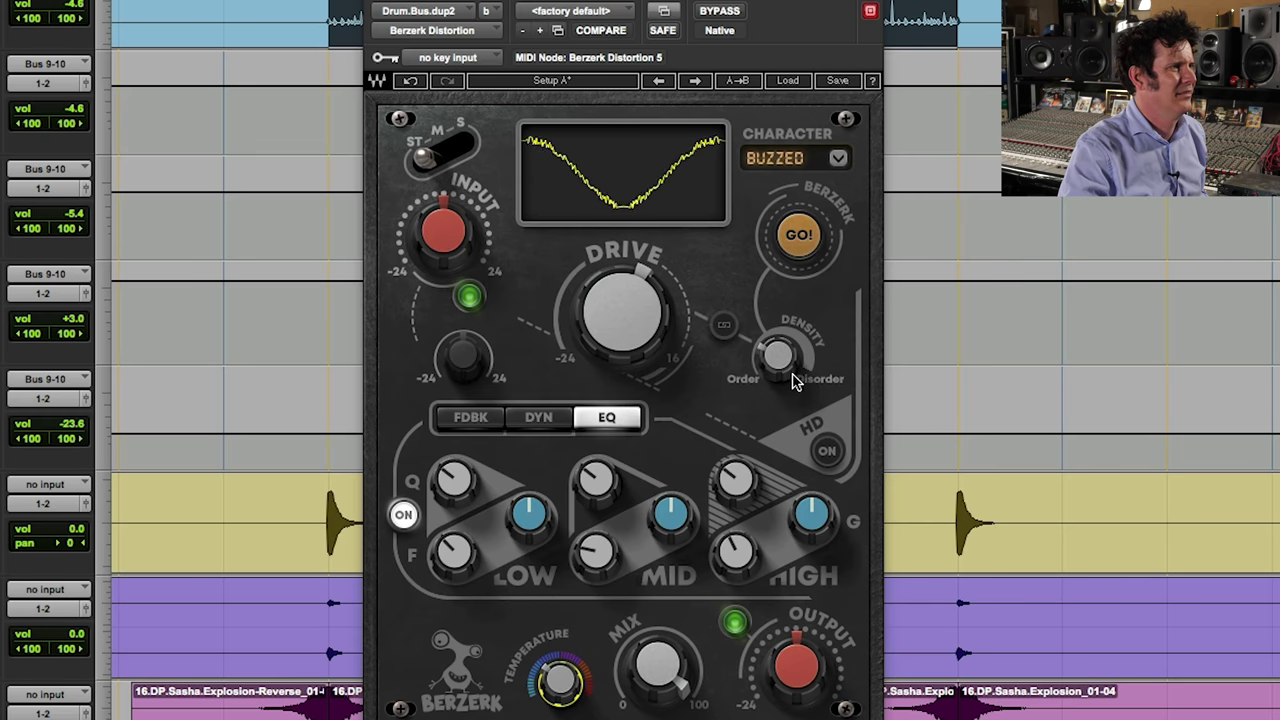
{"action": "left_click_drag", "start_coordinate": [784, 362], "coordinate": [784, 358]}
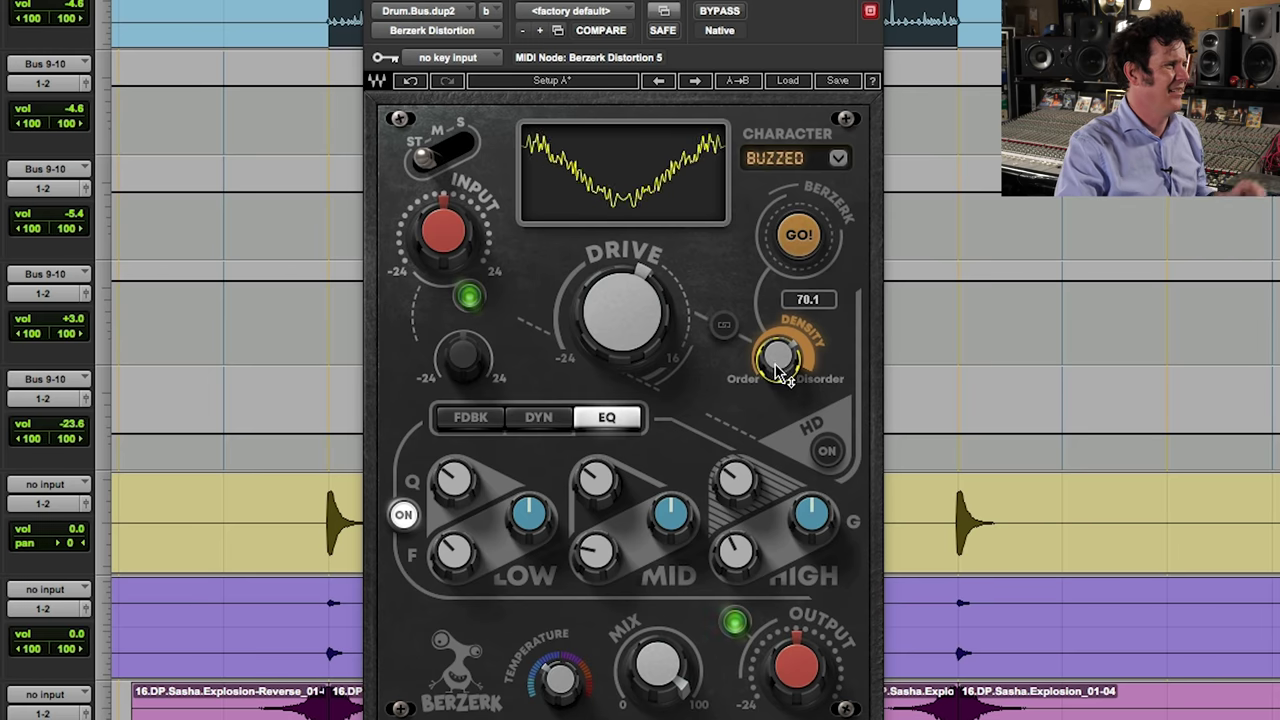
{"action": "left_click", "coordinate": [658, 668]}
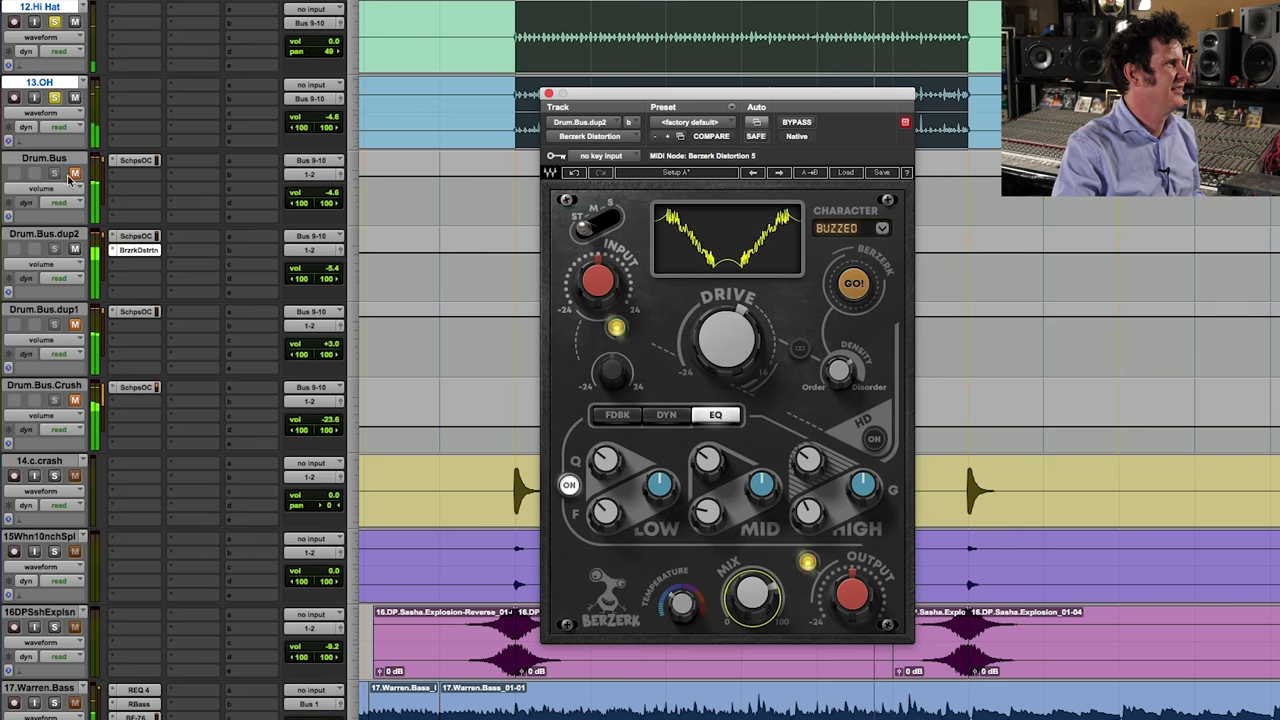
Unmute the other drum buses, add the bass and acoustic guitar tracks to the solo, and close the Berzerk window
{"action": "left_click", "coordinate": [73, 326]}
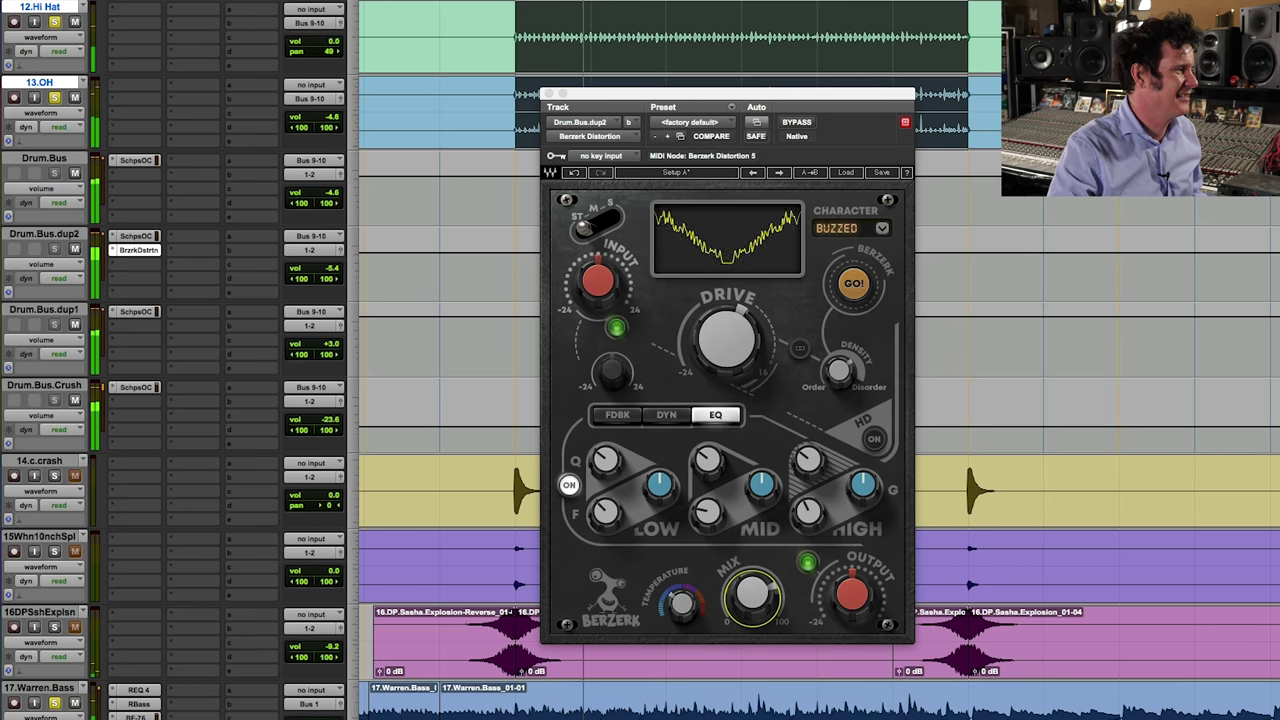
{"action": "scroll", "coordinate": [1100, 400], "scroll_direction": "down", "scroll_amount": 10}
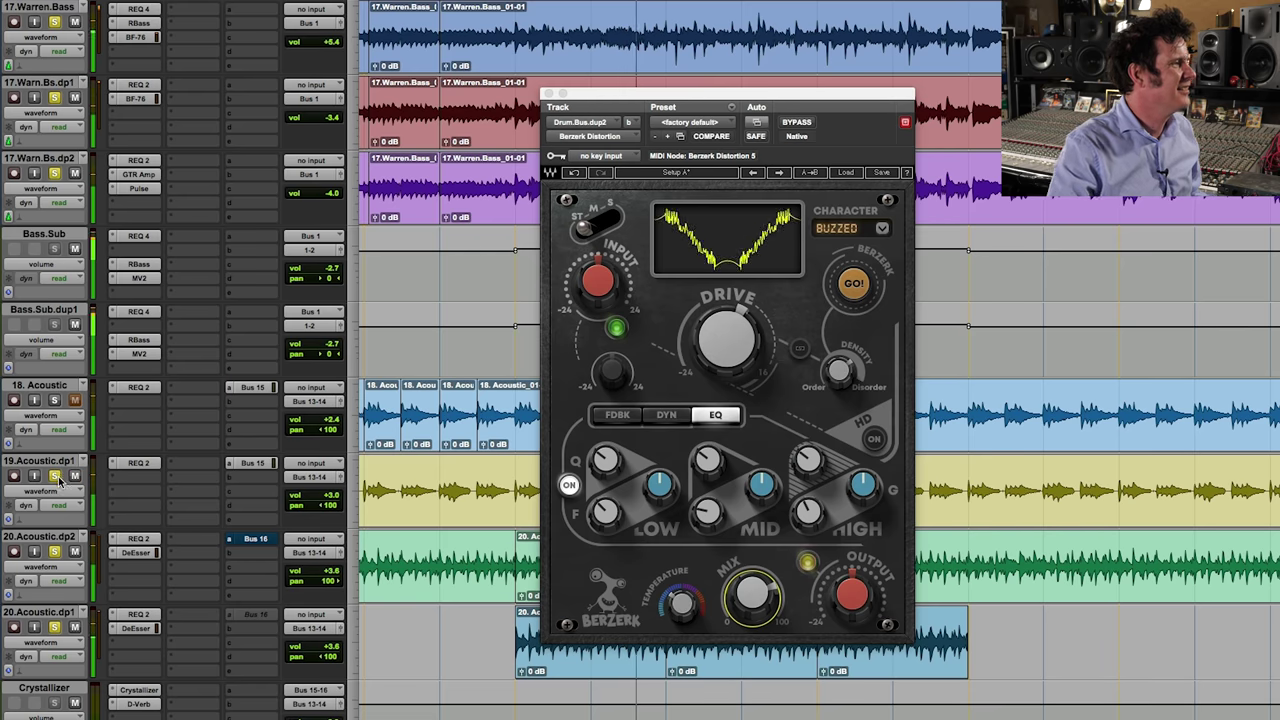
{"action": "left_click", "coordinate": [547, 94]}
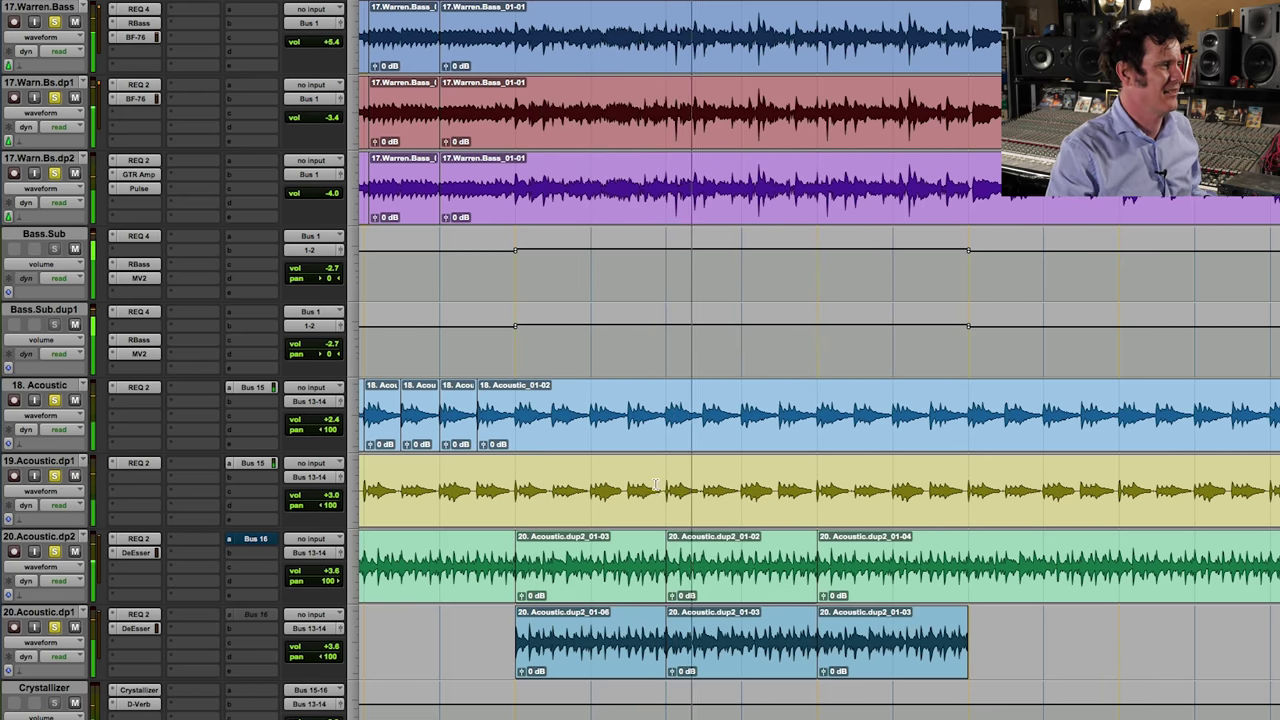
Add the guitar amp tracks 23.Warren.Amp and 24.Wrn.Amp.Dbl to the soloed tracks
{"action": "scroll", "coordinate": [656, 484], "scroll_direction": "down", "scroll_amount": 6}
{"action": "left_click", "coordinate": [55, 476]}
{"action": "left_click", "coordinate": [55, 551]}
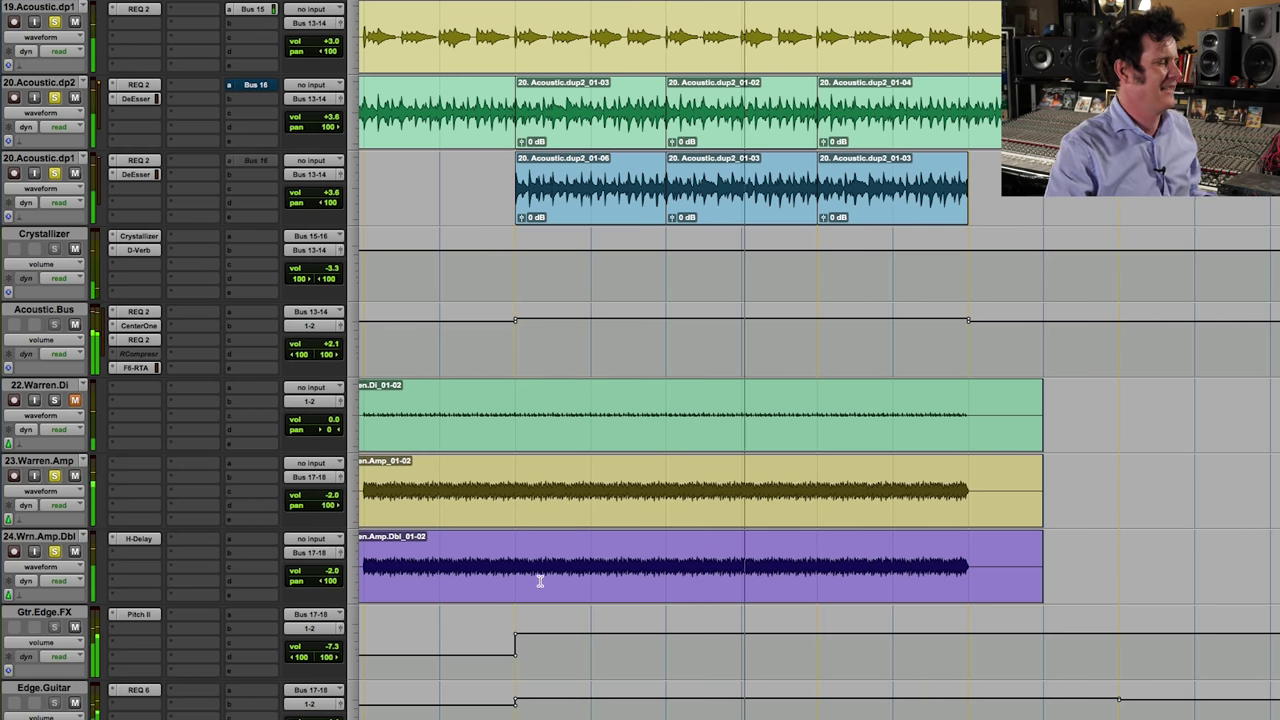
Add guitar tracks 39 through 44, feeding the JG.Gtrs bus, to the soloed tracks
{"action": "scroll", "coordinate": [539, 580], "scroll_direction": "down", "scroll_amount": 5}
{"action": "scroll", "coordinate": [333, 657], "scroll_direction": "down", "scroll_amount": 5}
{"action": "scroll", "coordinate": [333, 657], "scroll_direction": "down", "scroll_amount": 12}
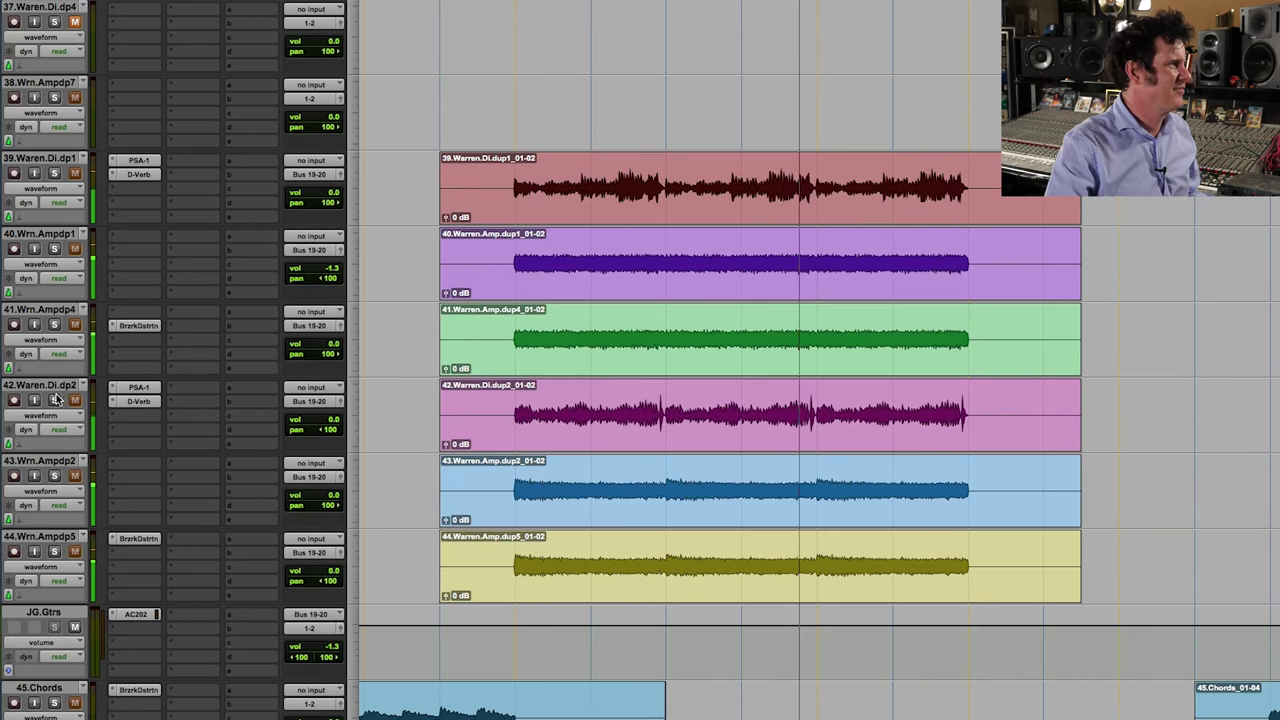
{"action": "left_click", "coordinate": [54, 400]}
{"action": "left_click", "coordinate": [54, 551]}
{"action": "left_click", "coordinate": [54, 476]}
{"action": "left_click", "coordinate": [54, 325]}
{"action": "left_click", "coordinate": [54, 248]}
{"action": "left_click", "coordinate": [54, 173]}
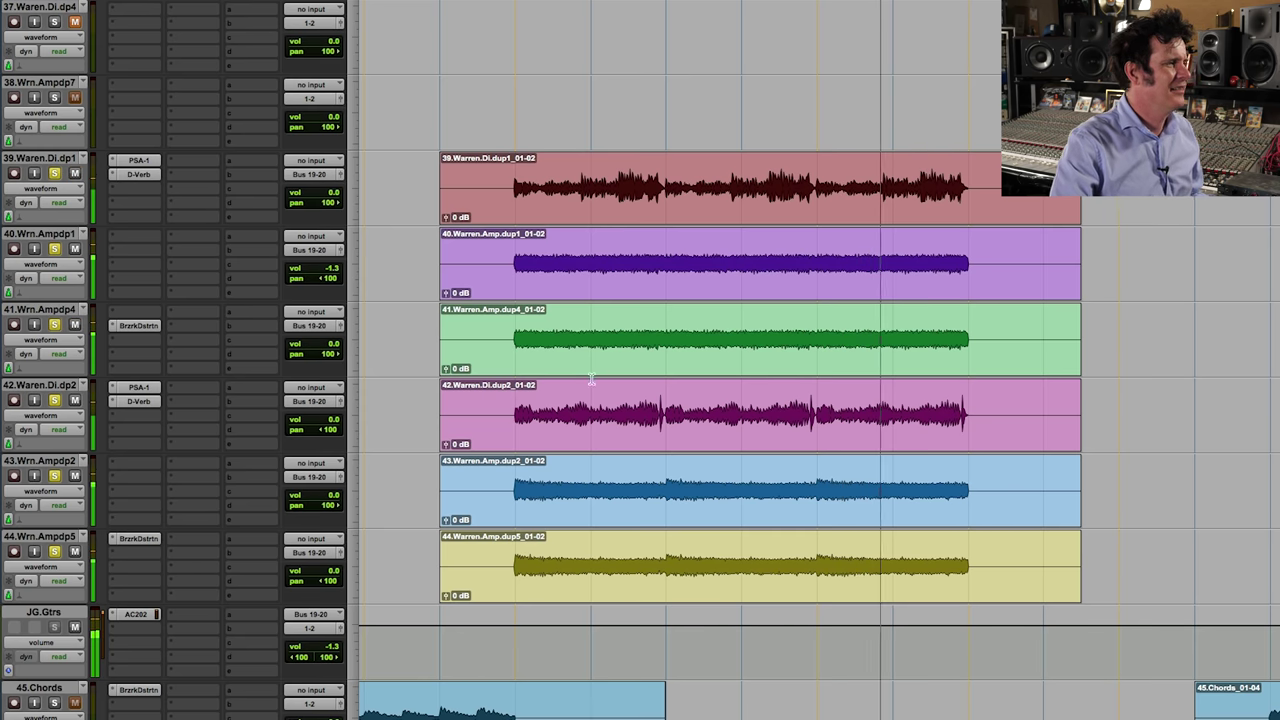
Add the Particles Pad to the soloed tracks and move on to the chorus vocal tracks
{"action": "scroll", "coordinate": [757, 470], "scroll_direction": "down", "scroll_amount": 3}
{"action": "left_click", "coordinate": [54, 551]}
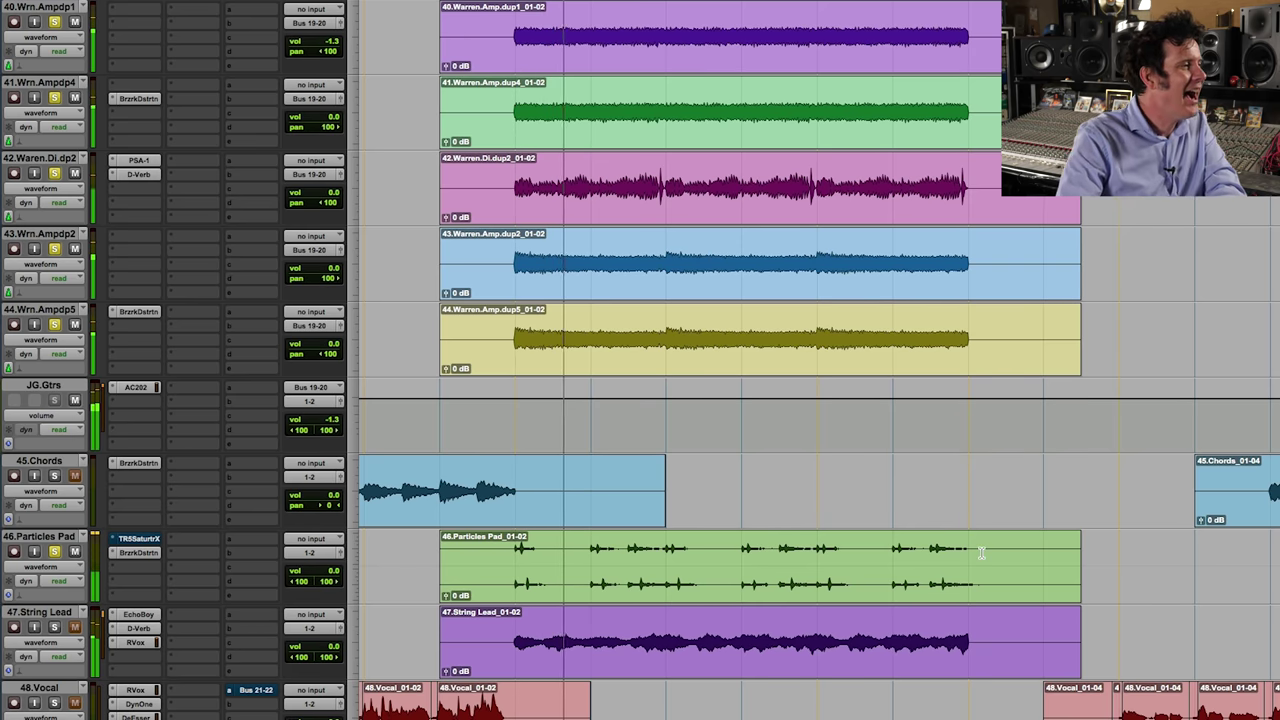
{"action": "scroll", "coordinate": [978, 552], "scroll_direction": "down", "scroll_amount": 8}
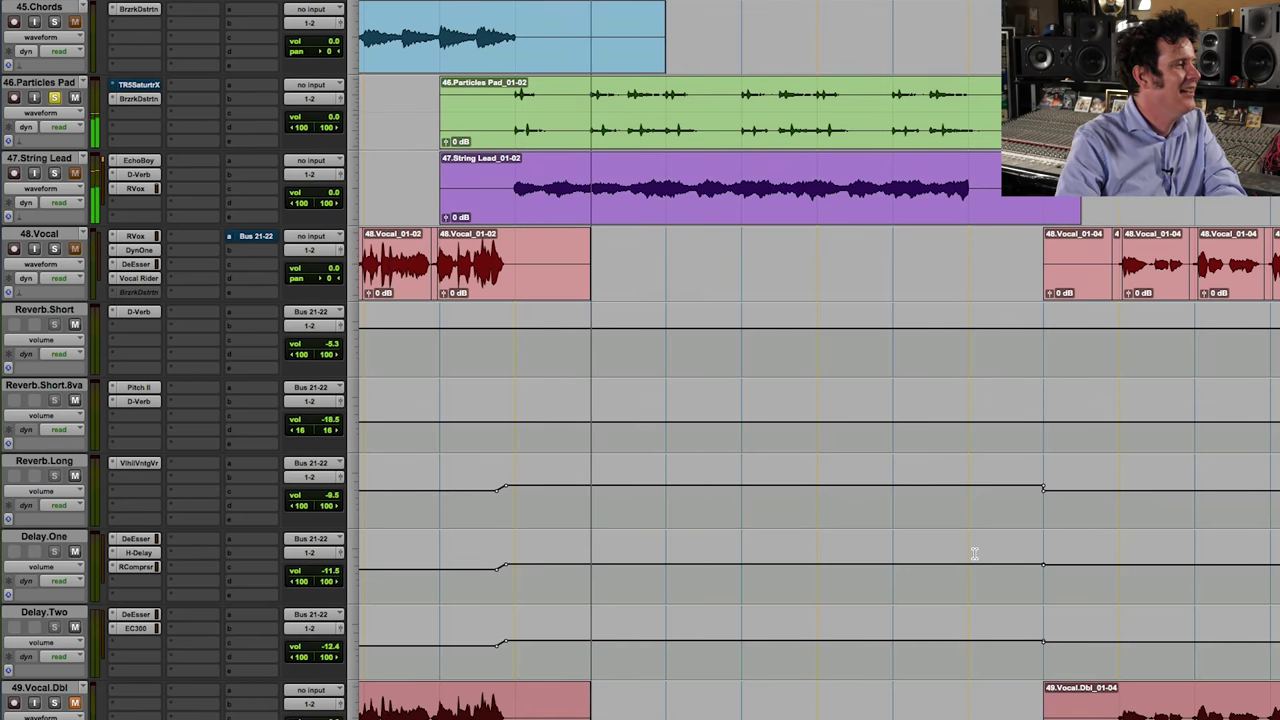
{"action": "scroll", "coordinate": [974, 552], "scroll_direction": "down", "scroll_amount": 5}
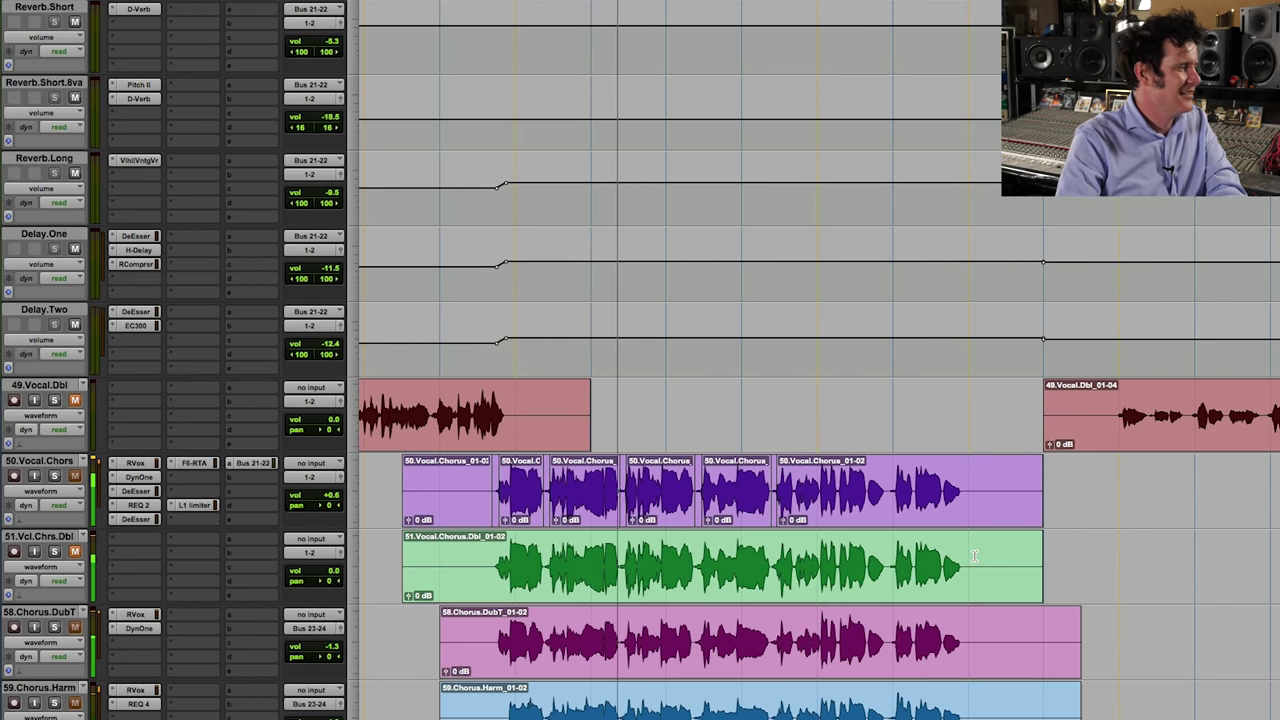